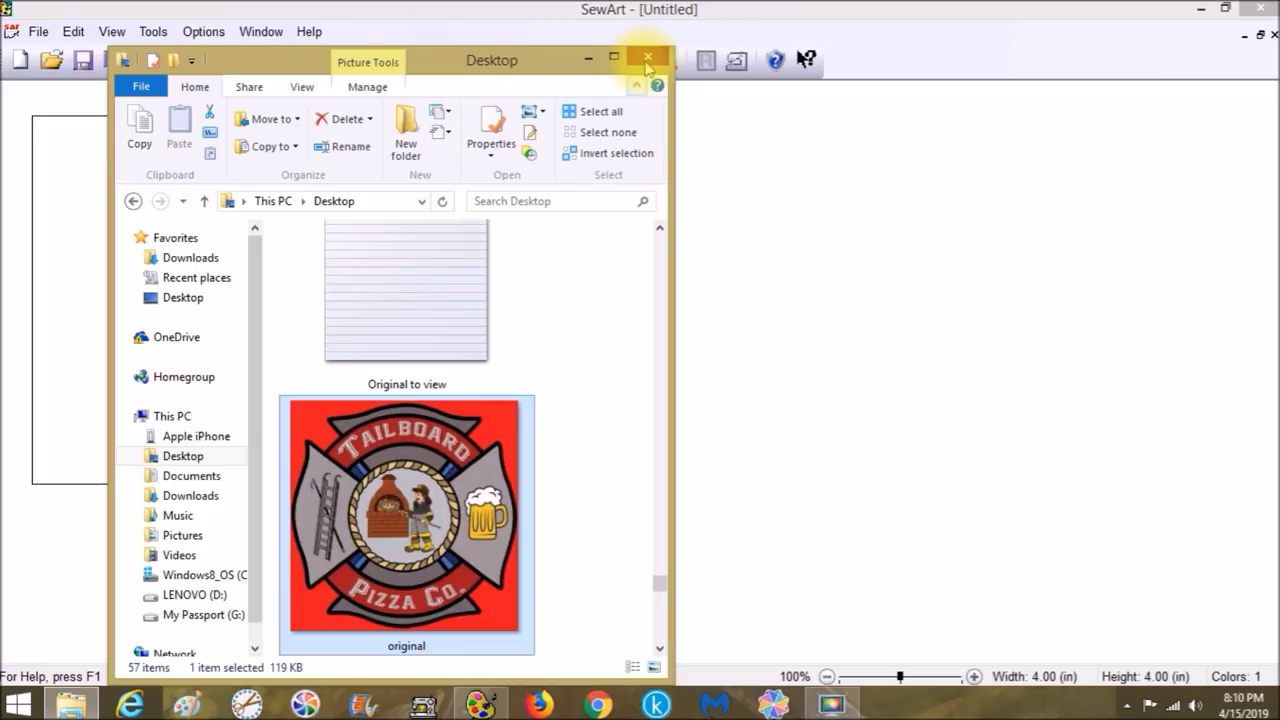
Close the Desktop folder window, switch to Paint, and open the picture "original" from the Desktop.
{"action": "left_click", "coordinate": [646, 62]}
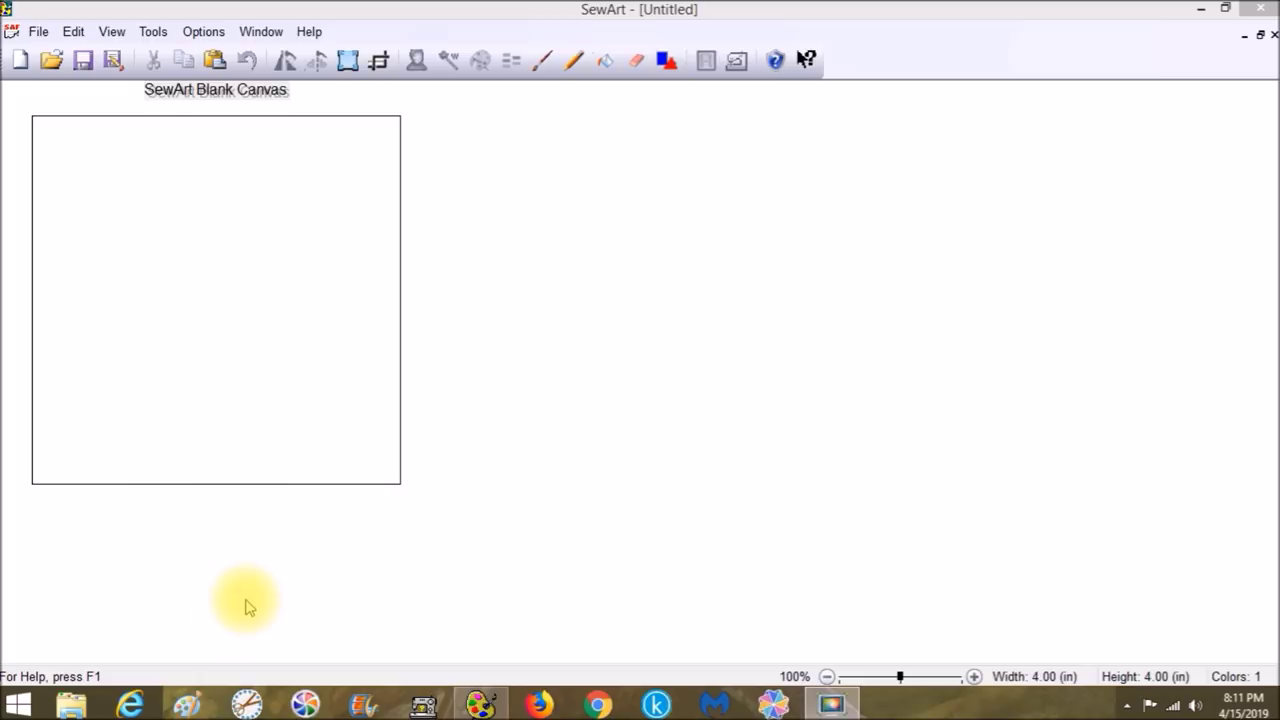
{"action": "left_click", "coordinate": [200, 706]}
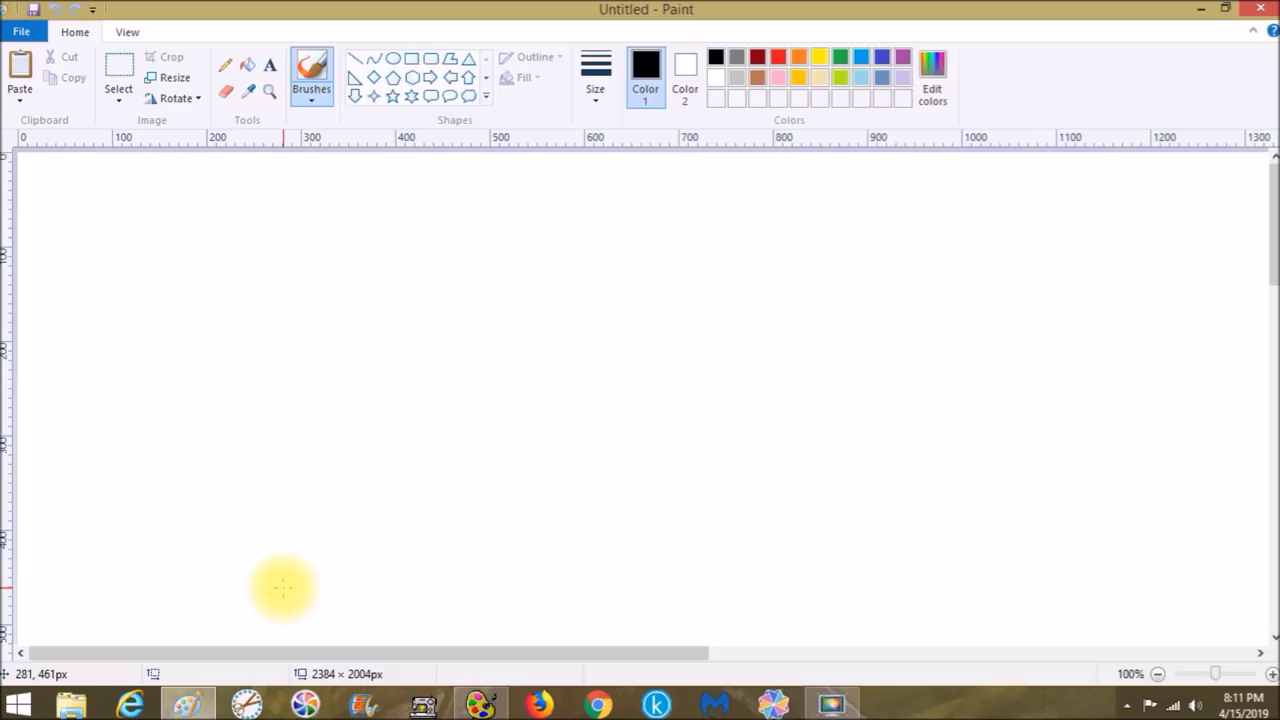
{"action": "left_click", "coordinate": [297, 599]}
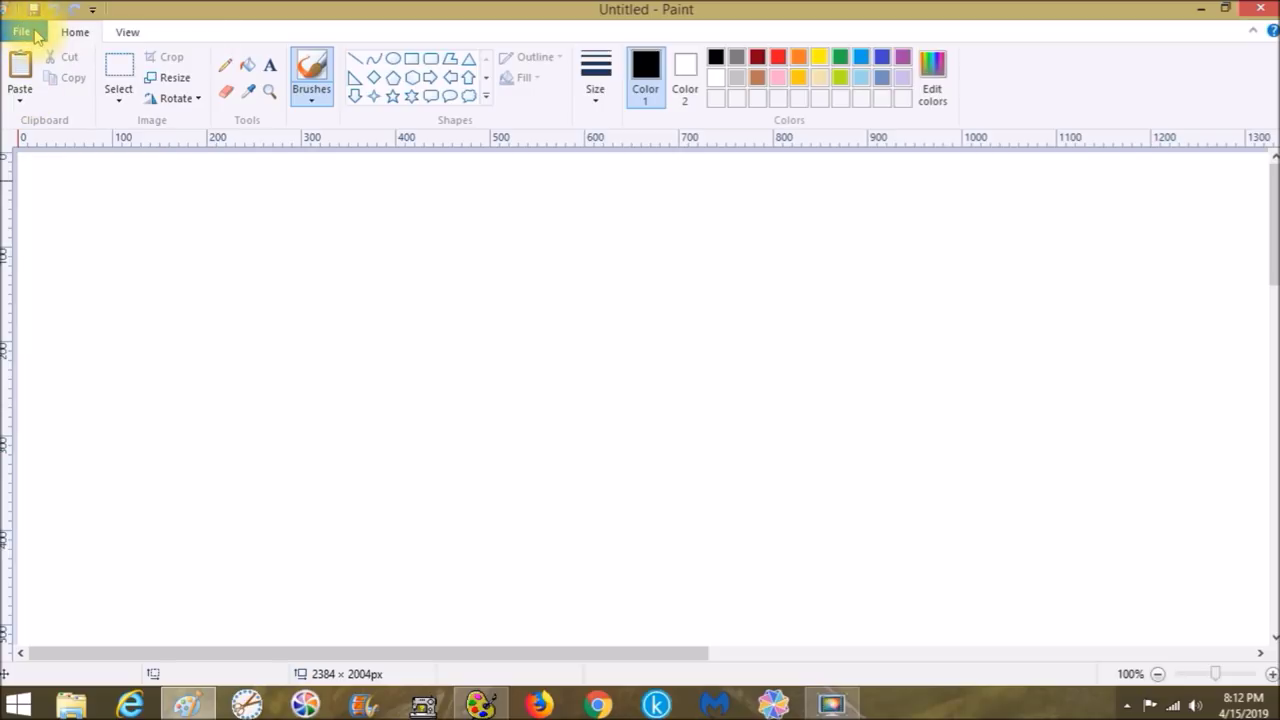
{"action": "left_click", "coordinate": [24, 31]}
{"action": "key", "text": "Escape"}
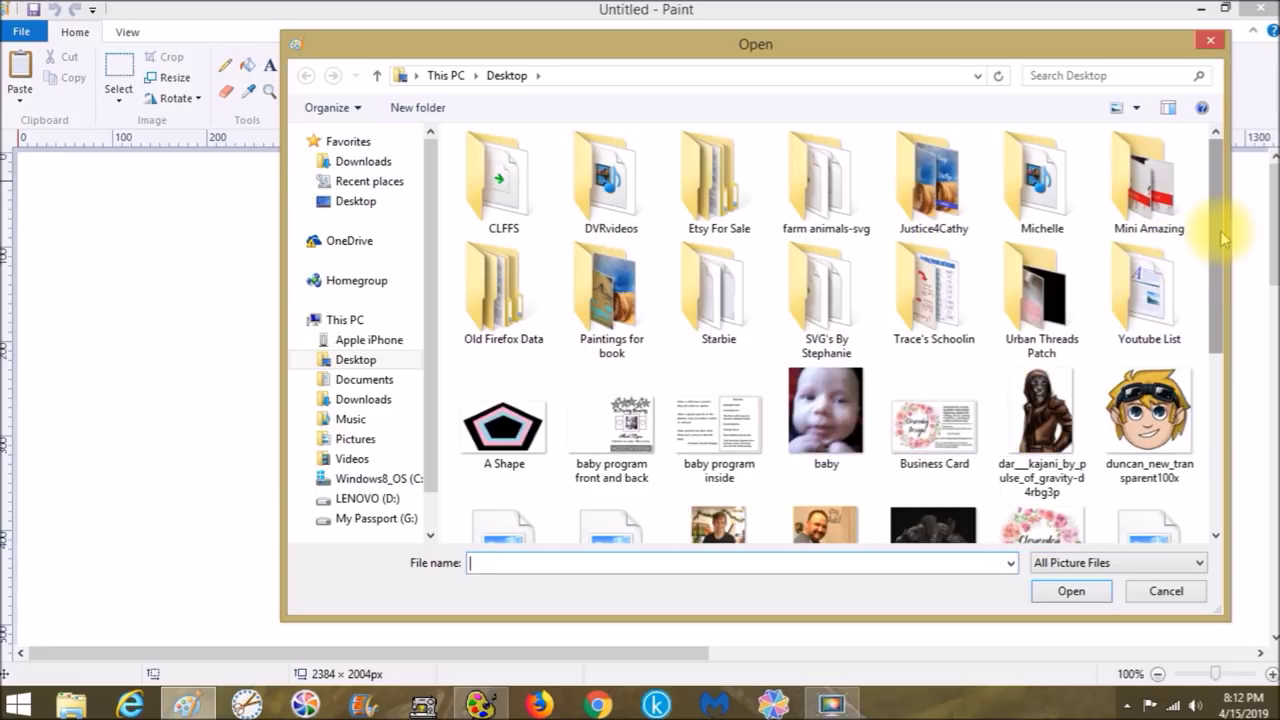
{"action": "left_click_drag", "start_coordinate": [1222, 237], "coordinate": [1222, 443]}
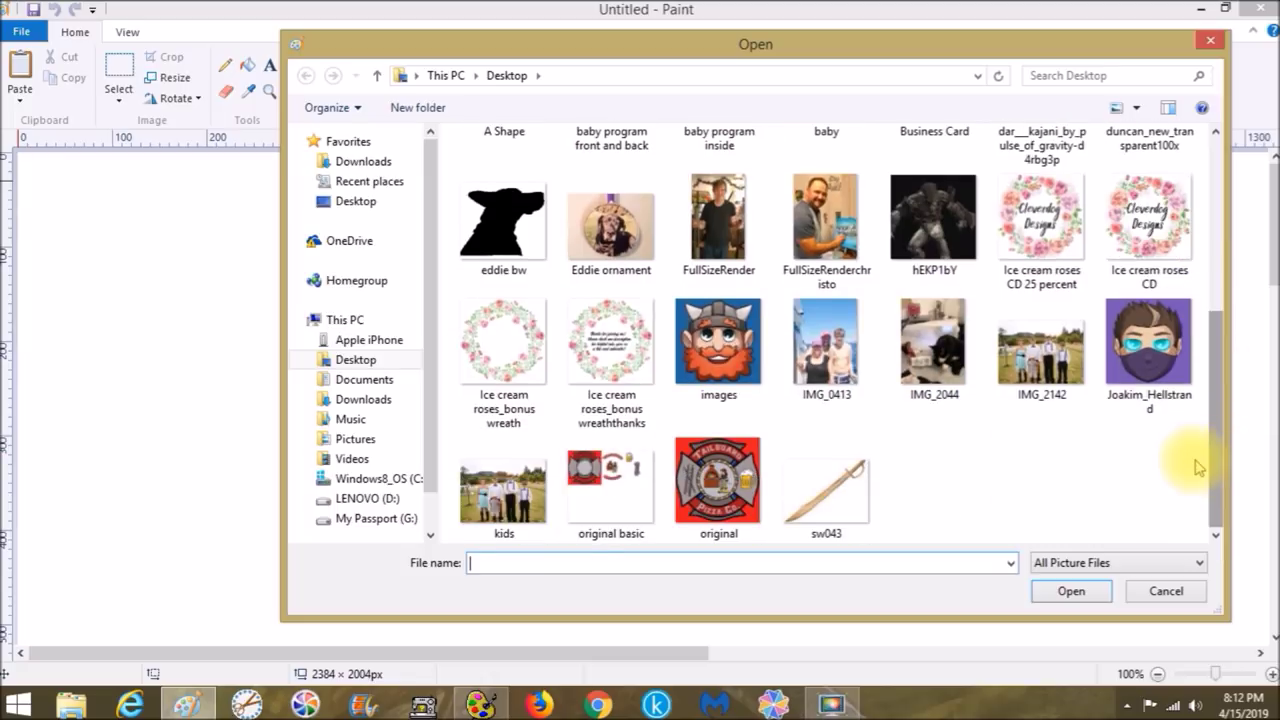
{"action": "left_click", "coordinate": [732, 512]}
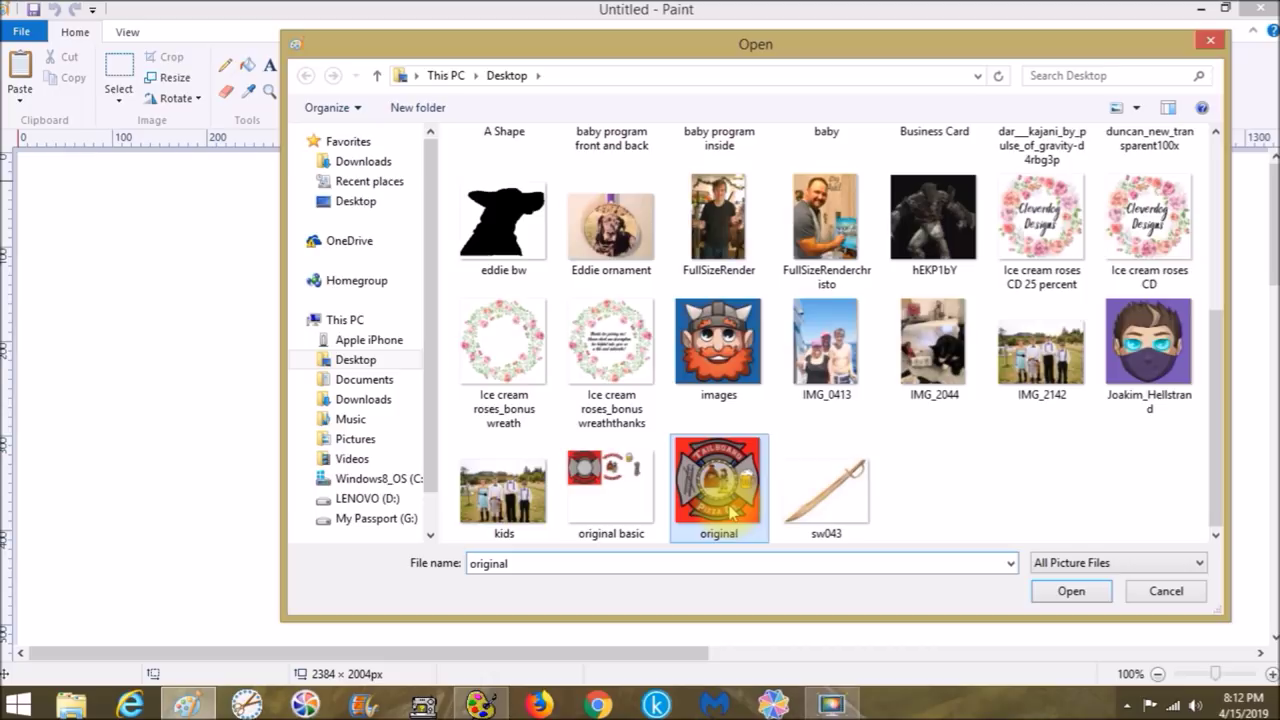
{"action": "left_click", "coordinate": [1071, 592]}
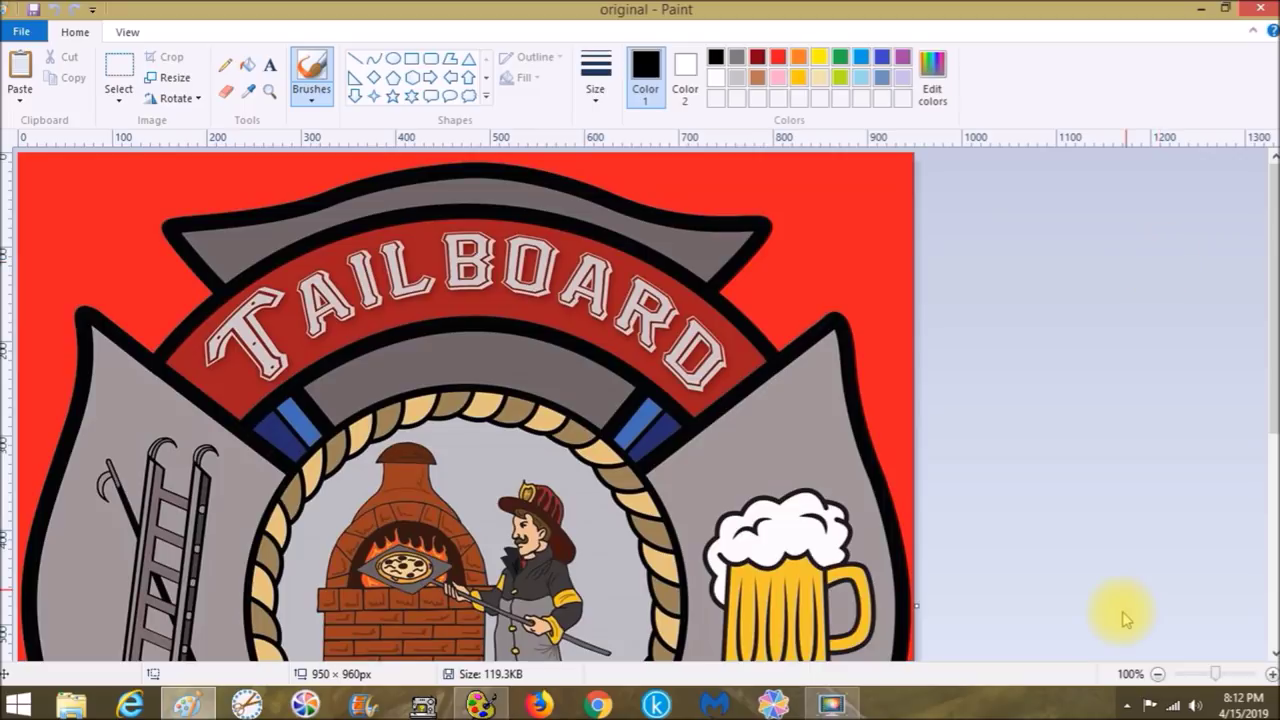
Choose free-form selection and enlarge the canvas to 2474 × 1208 px, adding blank space beside and below the badge.
{"action": "left_click", "coordinate": [1157, 674]}
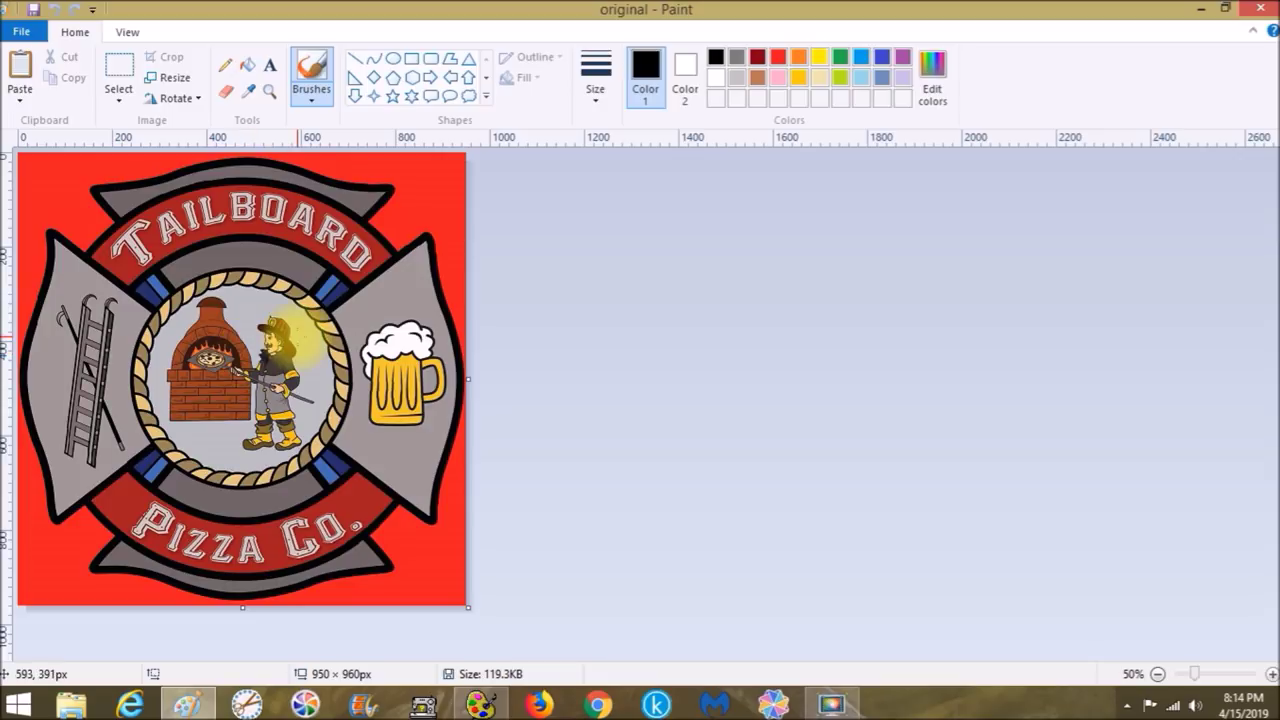
{"action": "left_click", "coordinate": [127, 99]}
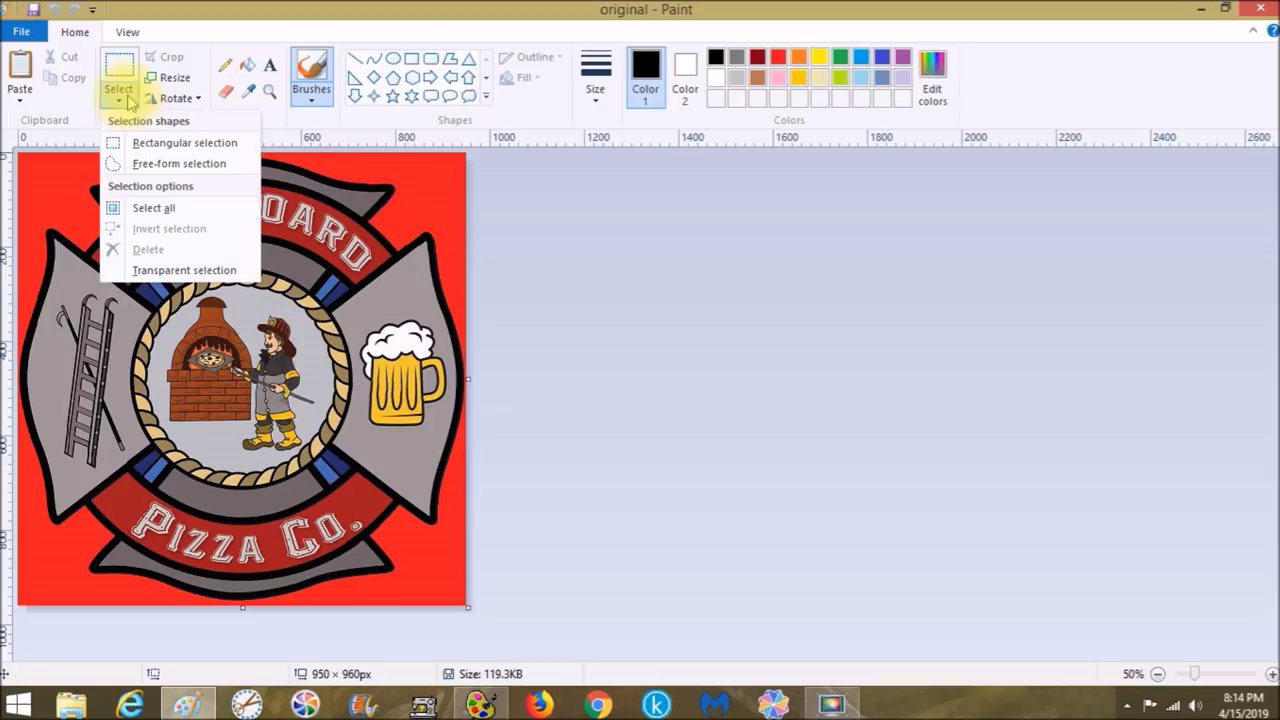
{"action": "left_click", "coordinate": [157, 166]}
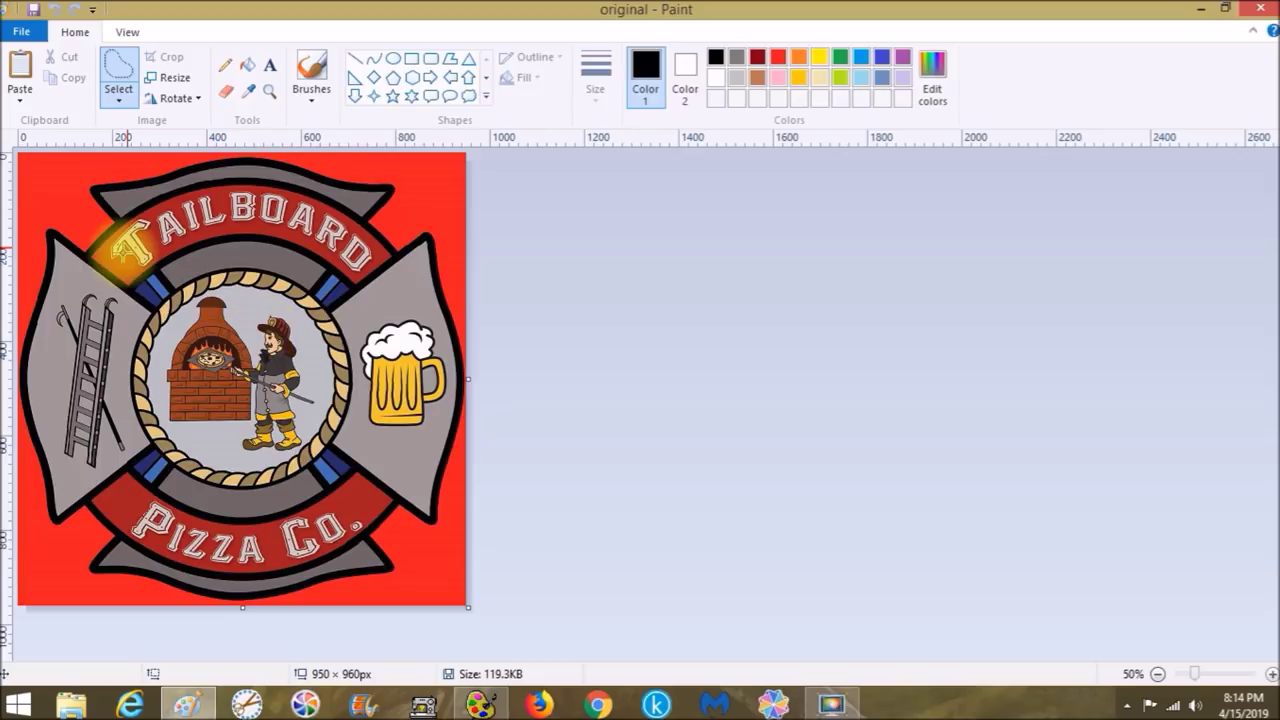
{"action": "left_click_drag", "start_coordinate": [469, 382], "coordinate": [1187, 371]}
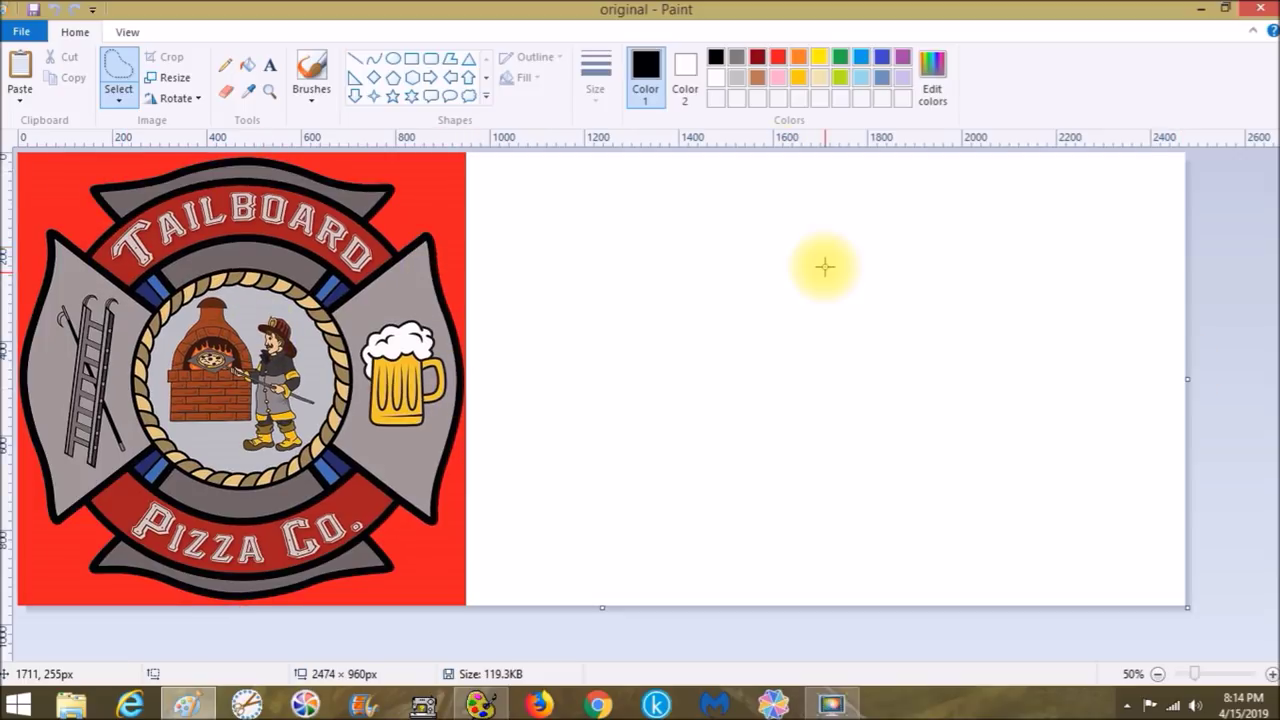
{"action": "left_click_drag", "start_coordinate": [603, 606], "coordinate": [600, 719]}
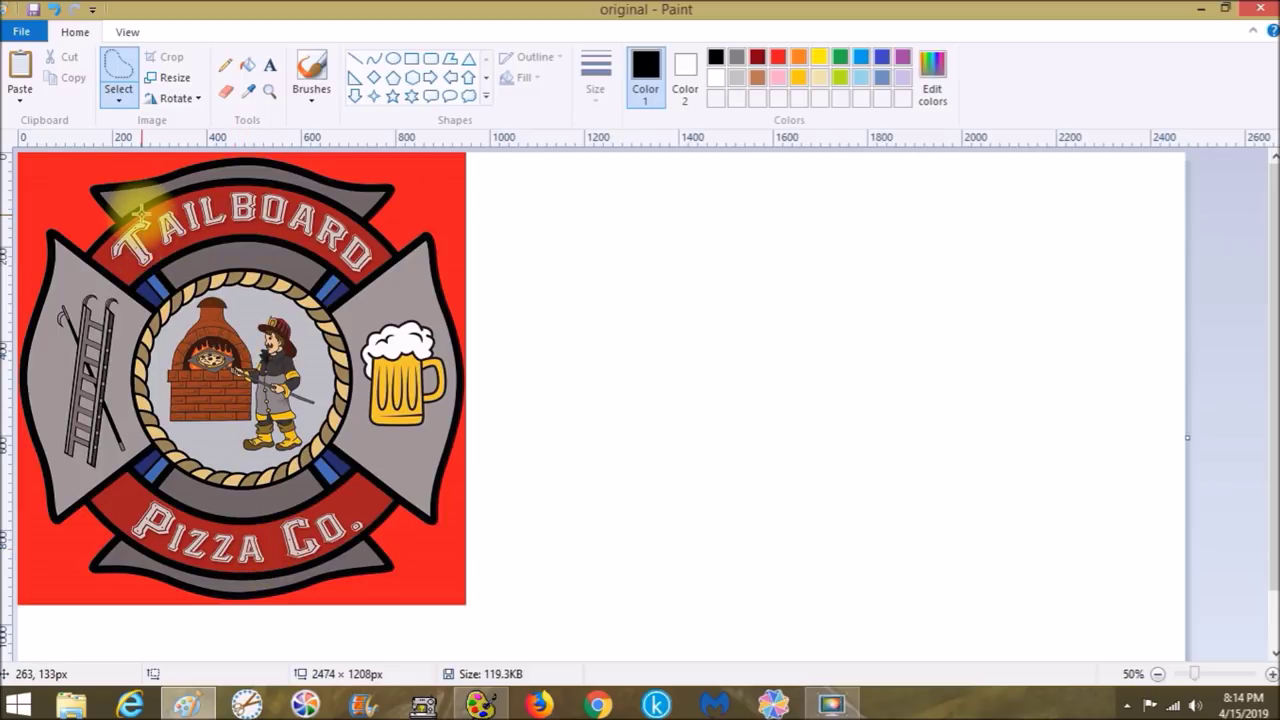
{"action": "left_click", "coordinate": [257, 190]}
{"action": "left_click_drag", "start_coordinate": [257, 190], "coordinate": [324, 206]}
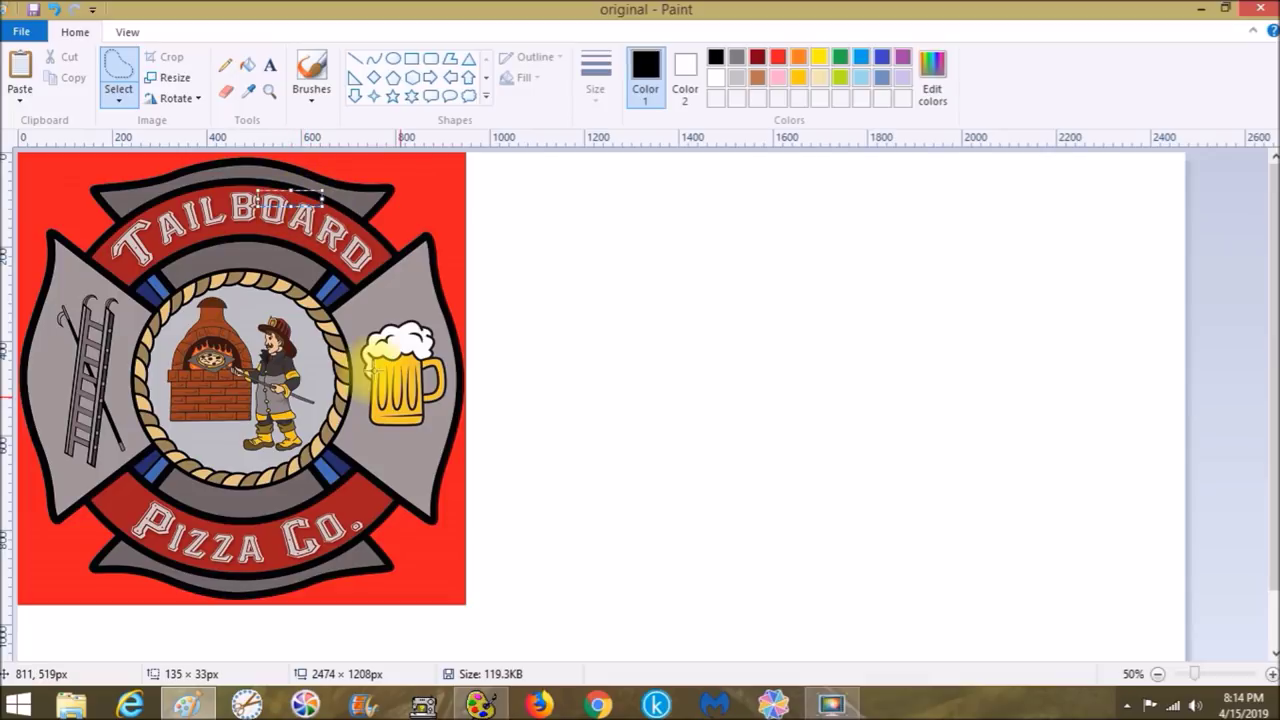
{"action": "left_click", "coordinate": [360, 228]}
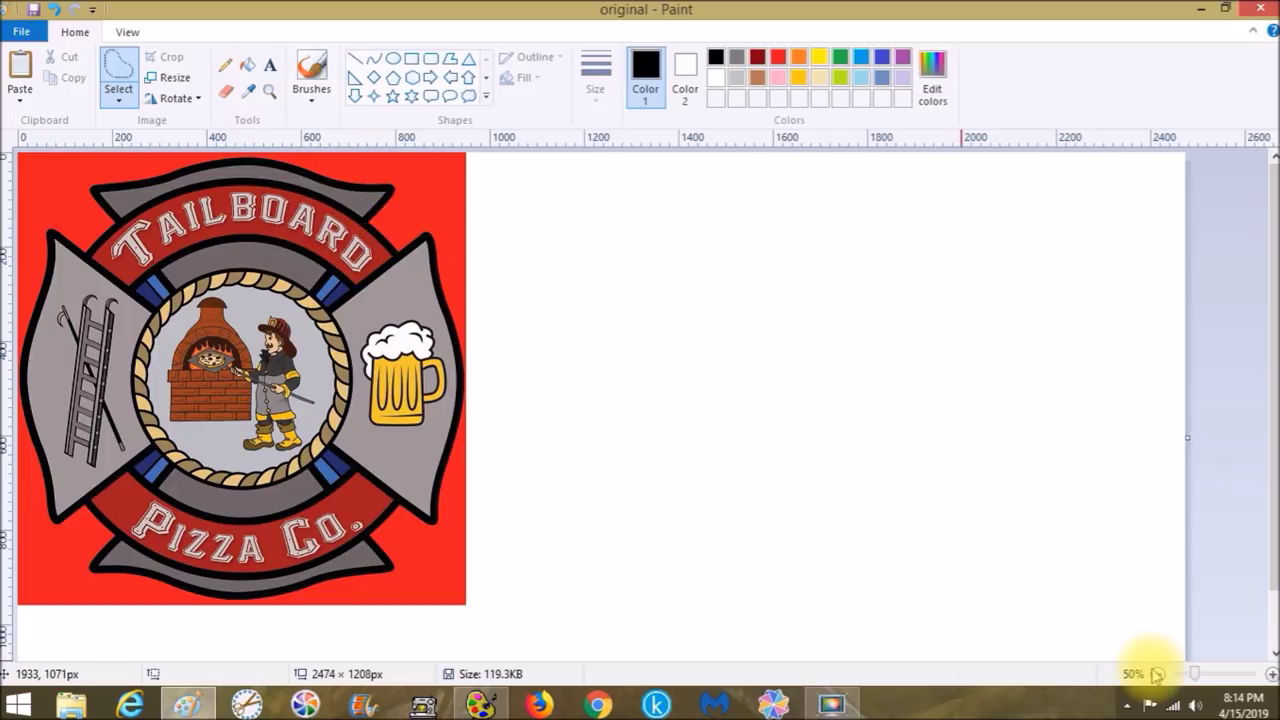
Outline the TAILBOARD and PIZZA CO. lettering freehand and move both pieces off the badge onto the blank canvas beside it.
{"action": "left_click", "coordinate": [1272, 674]}
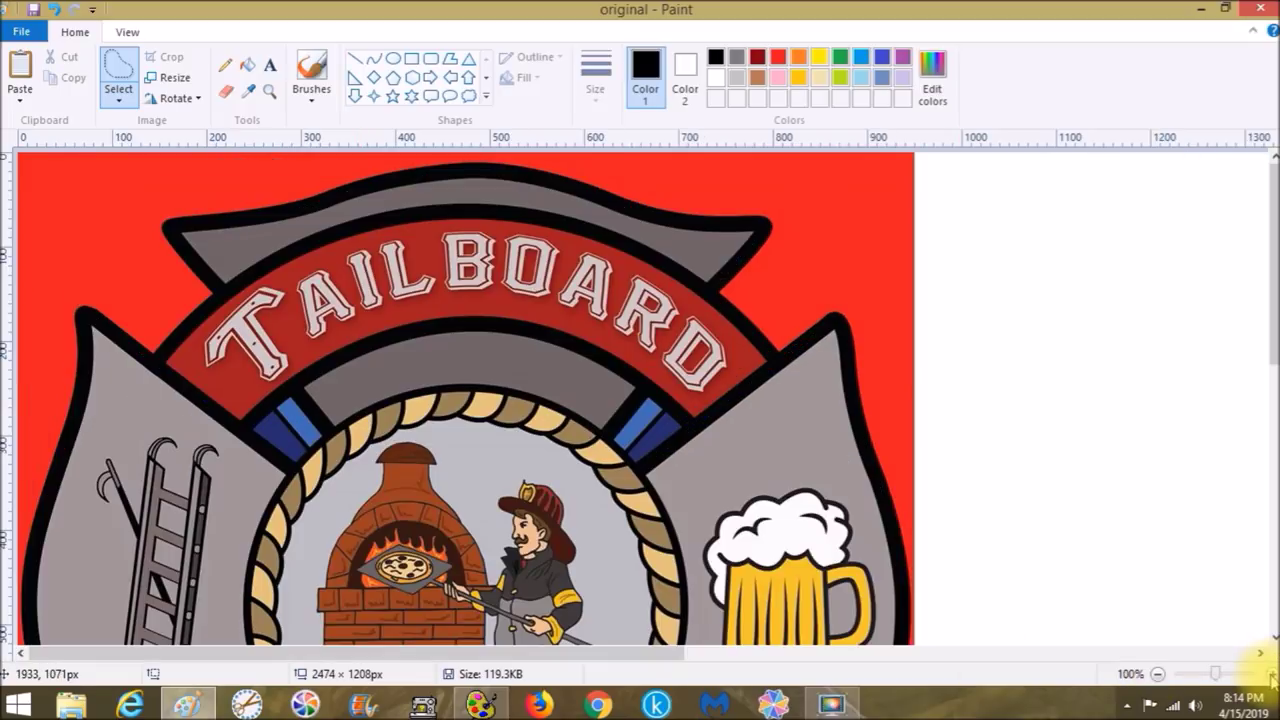
{"action": "mouse_move", "coordinate": [451, 223]}
{"action": "left_mouse_down"}
{"action": "mouse_move", "coordinate": [559, 234]}
{"action": "mouse_move", "coordinate": [657, 275]}
{"action": "mouse_move", "coordinate": [704, 311]}
{"action": "mouse_move", "coordinate": [720, 360]}
{"action": "mouse_move", "coordinate": [686, 396]}
{"action": "mouse_move", "coordinate": [545, 317]}
{"action": "mouse_move", "coordinate": [386, 317]}
{"action": "mouse_move", "coordinate": [312, 340]}
{"action": "mouse_move", "coordinate": [258, 385]}
{"action": "mouse_move", "coordinate": [207, 372]}
{"action": "mouse_move", "coordinate": [214, 300]}
{"action": "mouse_move", "coordinate": [232, 280]}
{"action": "mouse_move", "coordinate": [257, 290]}
{"action": "mouse_move", "coordinate": [458, 218]}
{"action": "mouse_move", "coordinate": [476, 225]}
{"action": "left_mouse_up"}
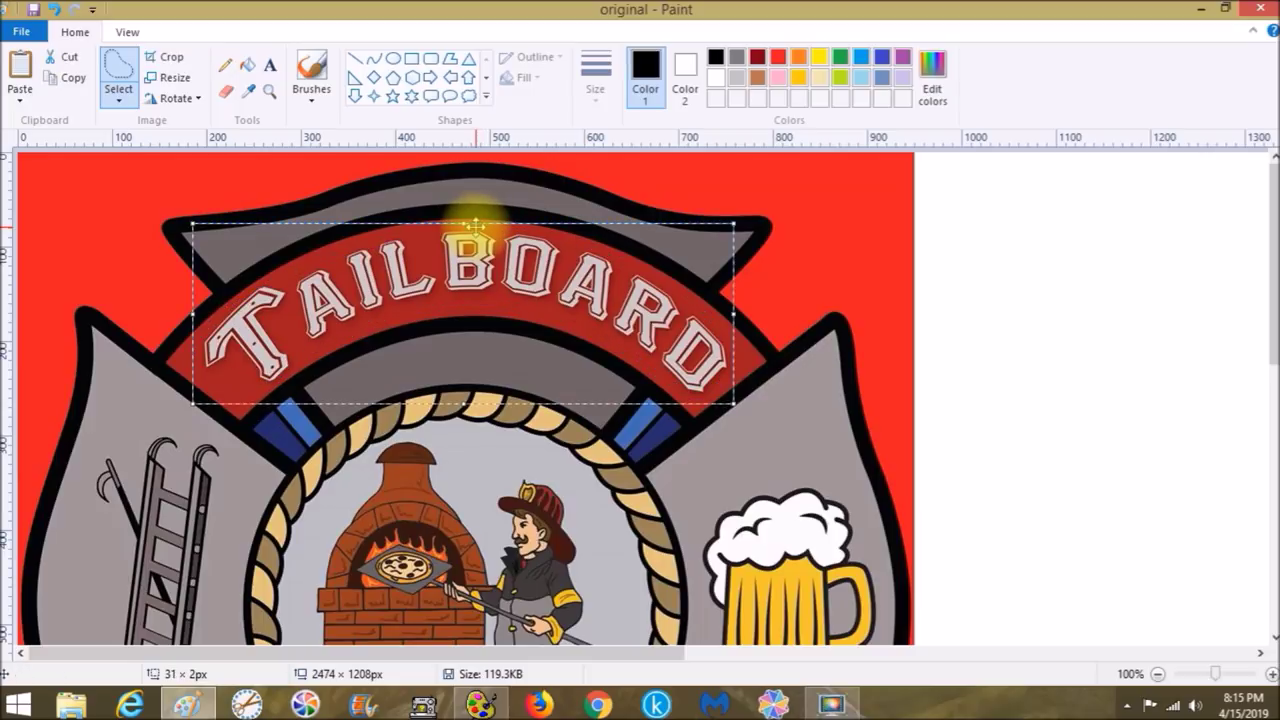
{"action": "left_click_drag", "start_coordinate": [491, 266], "coordinate": [1236, 258]}
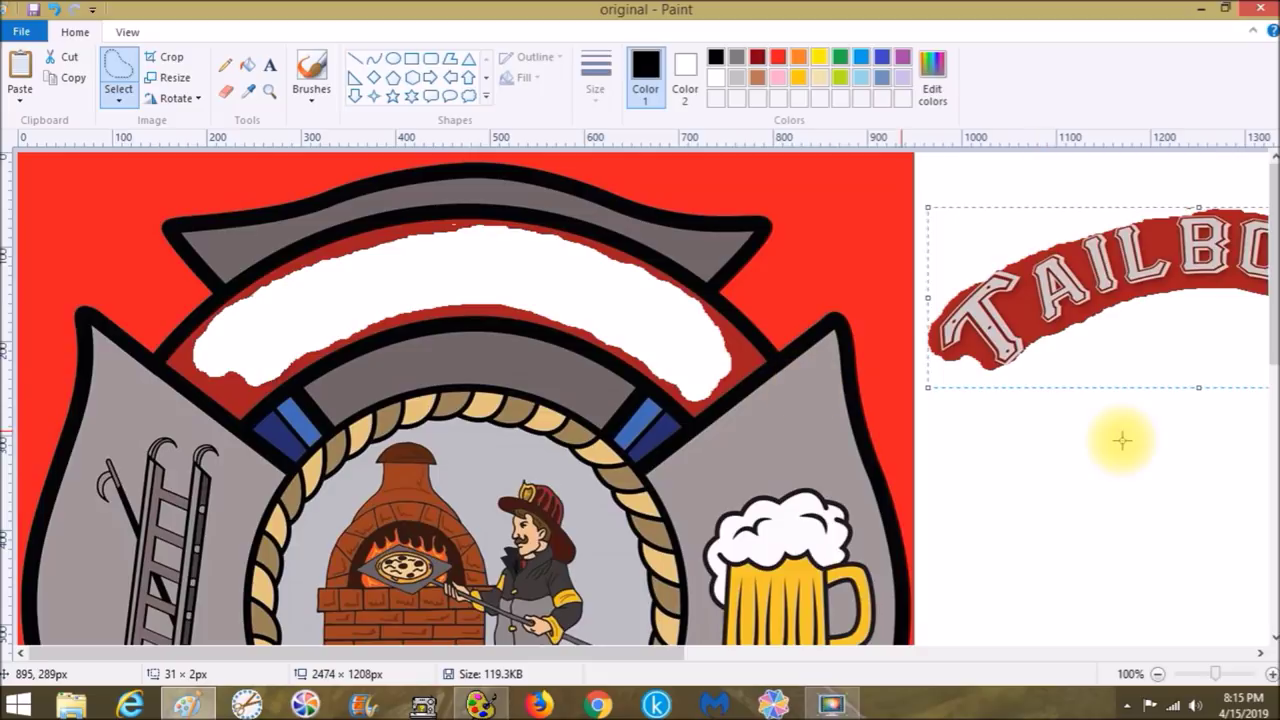
{"action": "scroll", "coordinate": [1019, 454], "scroll_direction": "down", "scroll_amount": 5}
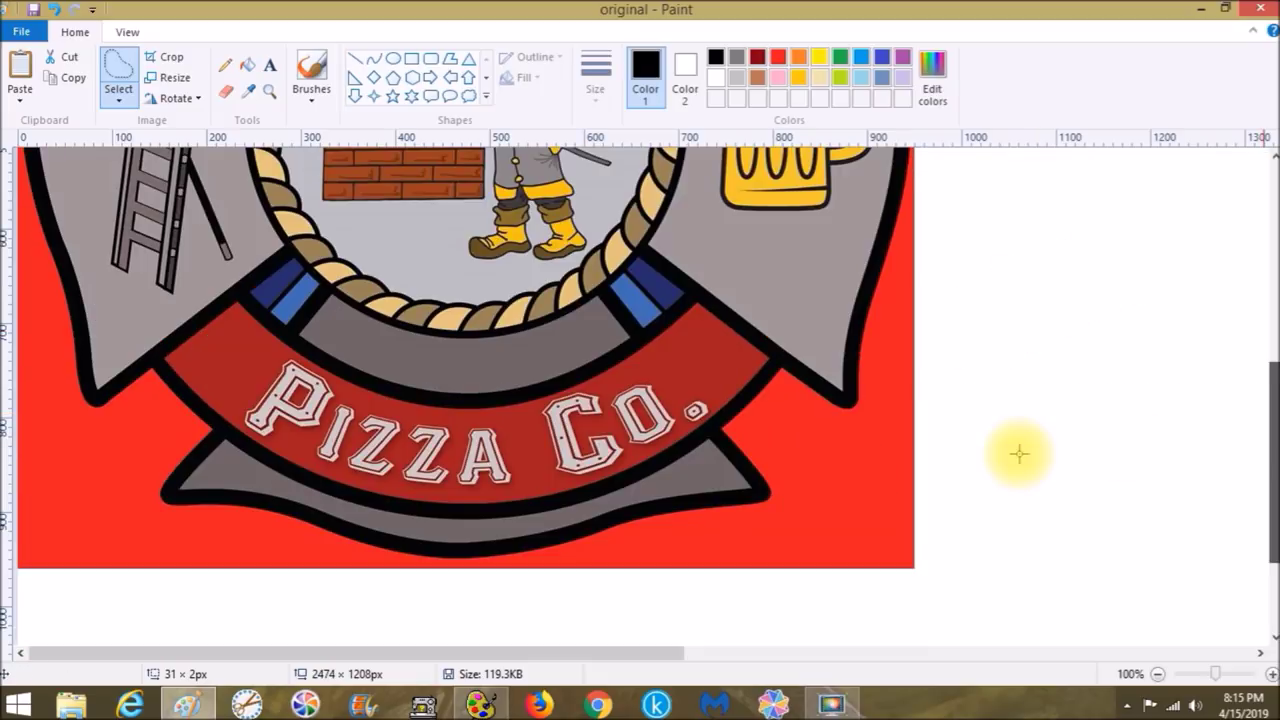
{"action": "mouse_move", "coordinate": [472, 421]}
{"action": "left_mouse_down"}
{"action": "mouse_move", "coordinate": [560, 390]}
{"action": "mouse_move", "coordinate": [673, 370]}
{"action": "mouse_move", "coordinate": [719, 400]}
{"action": "mouse_move", "coordinate": [615, 472]}
{"action": "mouse_move", "coordinate": [440, 489]}
{"action": "mouse_move", "coordinate": [272, 446]}
{"action": "mouse_move", "coordinate": [253, 429]}
{"action": "mouse_move", "coordinate": [252, 370]}
{"action": "mouse_move", "coordinate": [290, 357]}
{"action": "mouse_move", "coordinate": [354, 395]}
{"action": "mouse_move", "coordinate": [472, 420]}
{"action": "mouse_move", "coordinate": [470, 445]}
{"action": "mouse_move", "coordinate": [1195, 405]}
{"action": "mouse_move", "coordinate": [1147, 200]}
{"action": "left_mouse_up"}
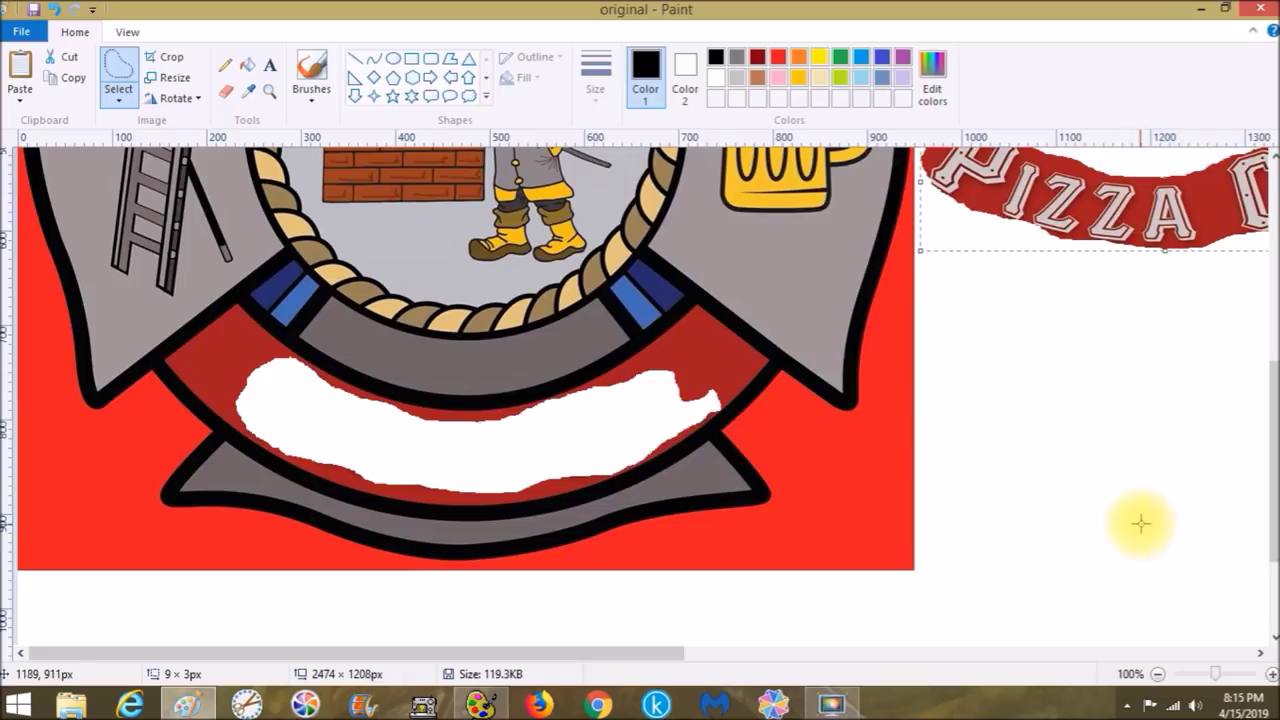
{"action": "left_click", "coordinate": [1157, 674]}
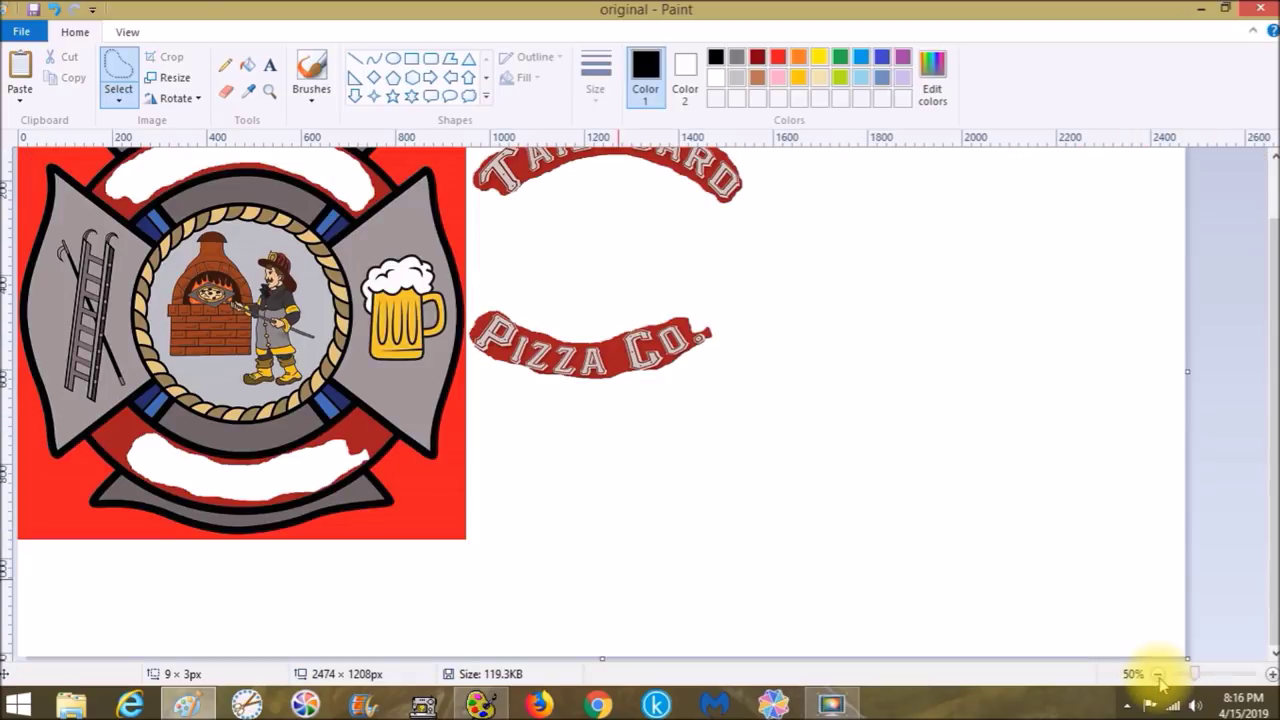
{"action": "left_click", "coordinate": [1157, 674]}
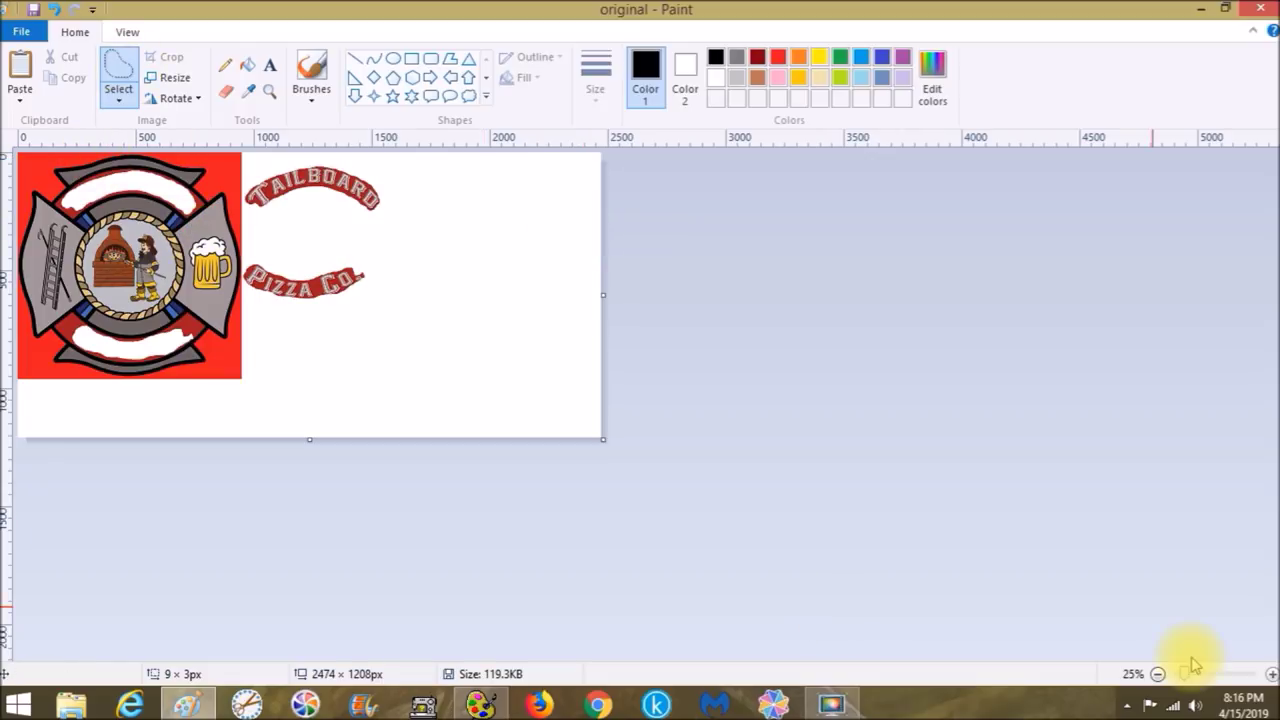
{"action": "left_click", "coordinate": [1271, 674]}
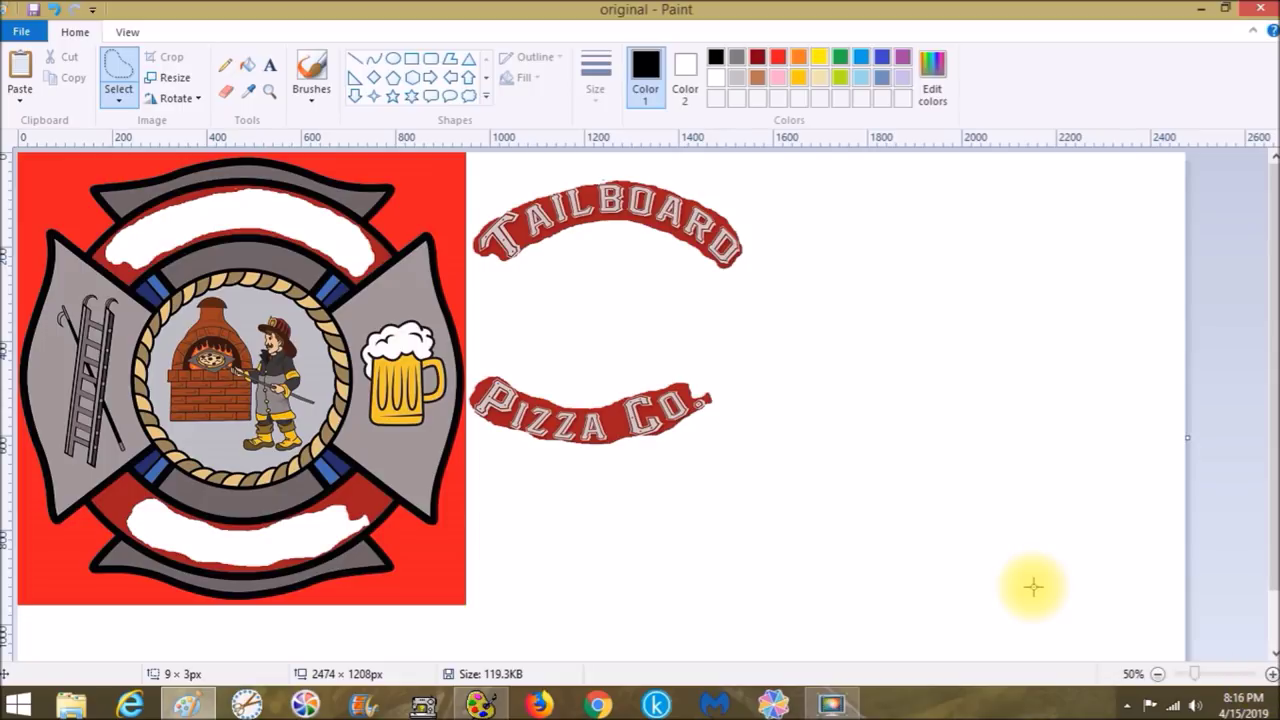
Try to move a freehand cut-out of the beer mug onto the blank canvas, and undo the move.
{"action": "mouse_move", "coordinate": [389, 320]}
{"action": "left_mouse_down"}
{"action": "mouse_move", "coordinate": [449, 316]}
{"action": "mouse_move", "coordinate": [438, 400]}
{"action": "mouse_move", "coordinate": [410, 255]}
{"action": "mouse_move", "coordinate": [415, 315]}
{"action": "mouse_move", "coordinate": [462, 375]}
{"action": "mouse_move", "coordinate": [426, 434]}
{"action": "mouse_move", "coordinate": [363, 429]}
{"action": "mouse_move", "coordinate": [349, 357]}
{"action": "mouse_move", "coordinate": [360, 322]}
{"action": "mouse_move", "coordinate": [390, 310]}
{"action": "mouse_move", "coordinate": [425, 325]}
{"action": "left_mouse_up"}
{"action": "left_click_drag", "start_coordinate": [410, 372], "coordinate": [888, 244]}
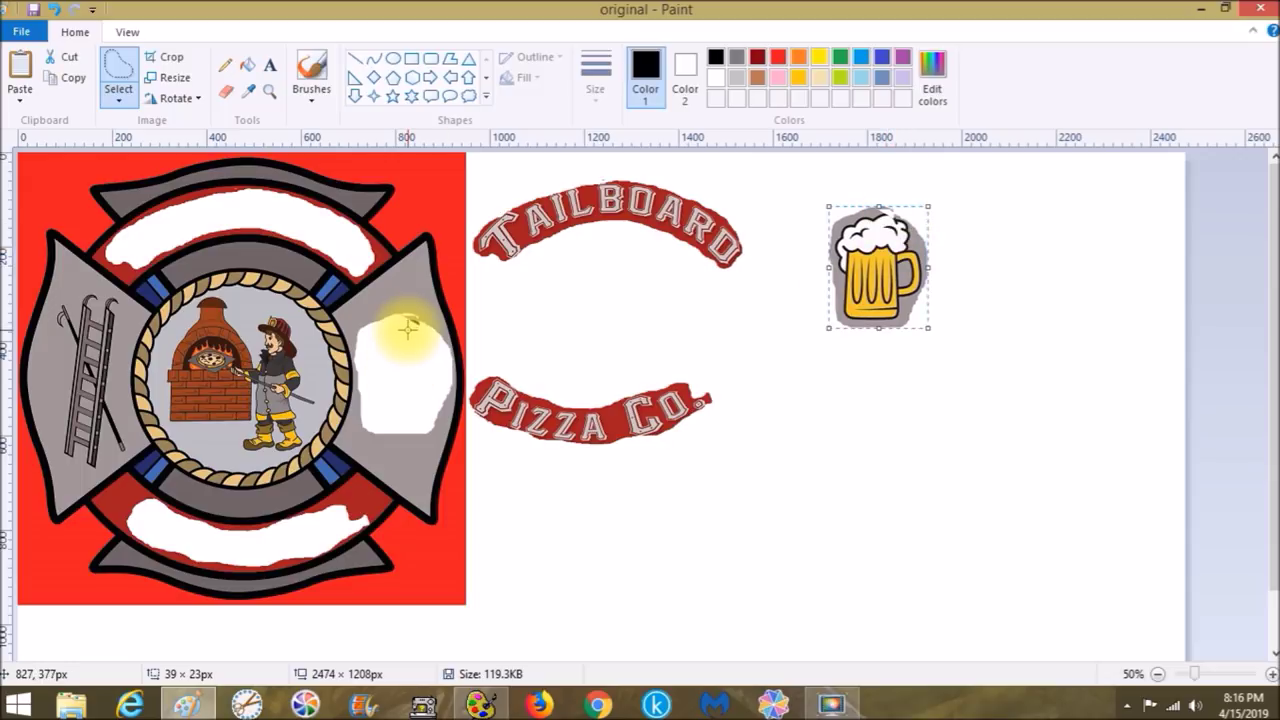
{"action": "left_click", "coordinate": [777, 322]}
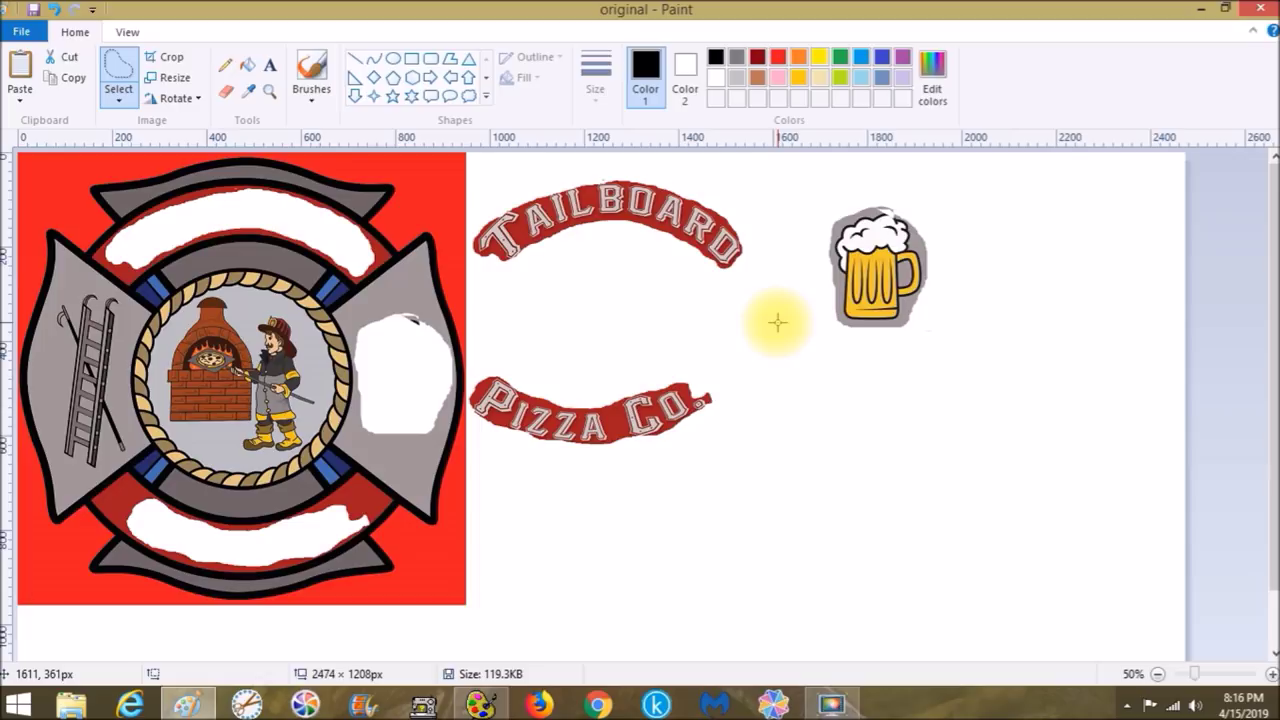
{"action": "left_click", "coordinate": [57, 11]}
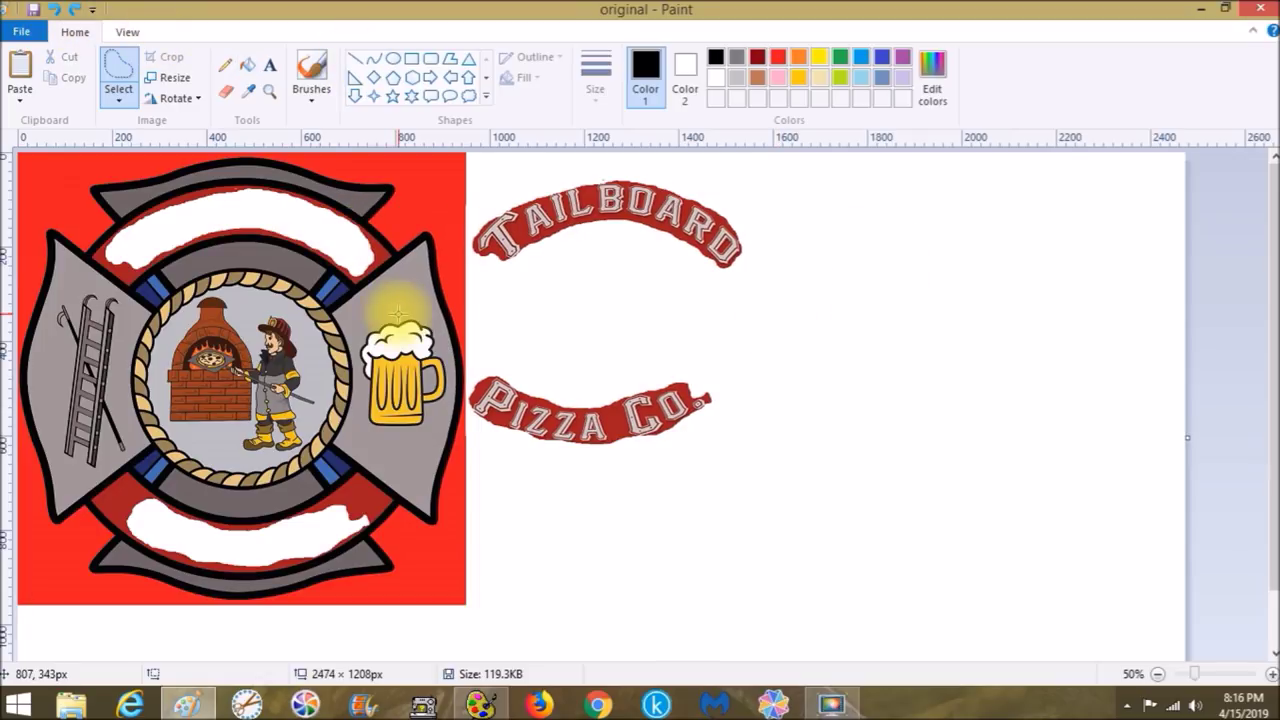
Outline the beer mug and the pizza oven with the firefighter freehand and move each piece onto the blank canvas.
{"action": "mouse_move", "coordinate": [412, 314]}
{"action": "left_mouse_down"}
{"action": "mouse_move", "coordinate": [443, 340]}
{"action": "mouse_move", "coordinate": [455, 385]}
{"action": "mouse_move", "coordinate": [409, 436]}
{"action": "mouse_move", "coordinate": [374, 433]}
{"action": "mouse_move", "coordinate": [355, 370]}
{"action": "mouse_move", "coordinate": [360, 385]}
{"action": "mouse_move", "coordinate": [386, 314]}
{"action": "mouse_move", "coordinate": [420, 312]}
{"action": "left_mouse_up"}
{"action": "left_click_drag", "start_coordinate": [408, 370], "coordinate": [868, 291]}
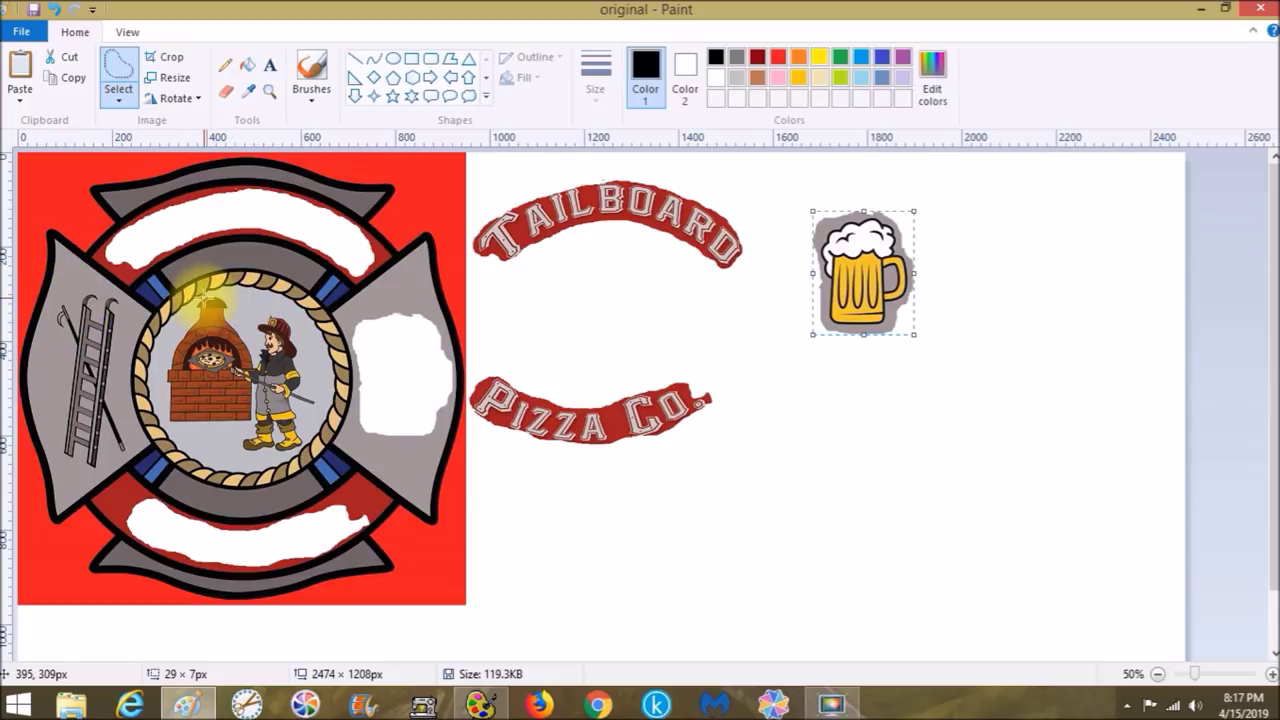
{"action": "mouse_move", "coordinate": [210, 294]}
{"action": "left_mouse_down"}
{"action": "mouse_move", "coordinate": [246, 317]}
{"action": "mouse_move", "coordinate": [277, 312]}
{"action": "mouse_move", "coordinate": [318, 348]}
{"action": "mouse_move", "coordinate": [330, 410]}
{"action": "mouse_move", "coordinate": [305, 452]}
{"action": "mouse_move", "coordinate": [259, 456]}
{"action": "mouse_move", "coordinate": [170, 432]}
{"action": "mouse_move", "coordinate": [155, 415]}
{"action": "mouse_move", "coordinate": [168, 335]}
{"action": "mouse_move", "coordinate": [194, 325]}
{"action": "mouse_move", "coordinate": [192, 300]}
{"action": "mouse_move", "coordinate": [211, 291]}
{"action": "left_mouse_up"}
{"action": "left_click_drag", "start_coordinate": [157, 296], "coordinate": [321, 456]}
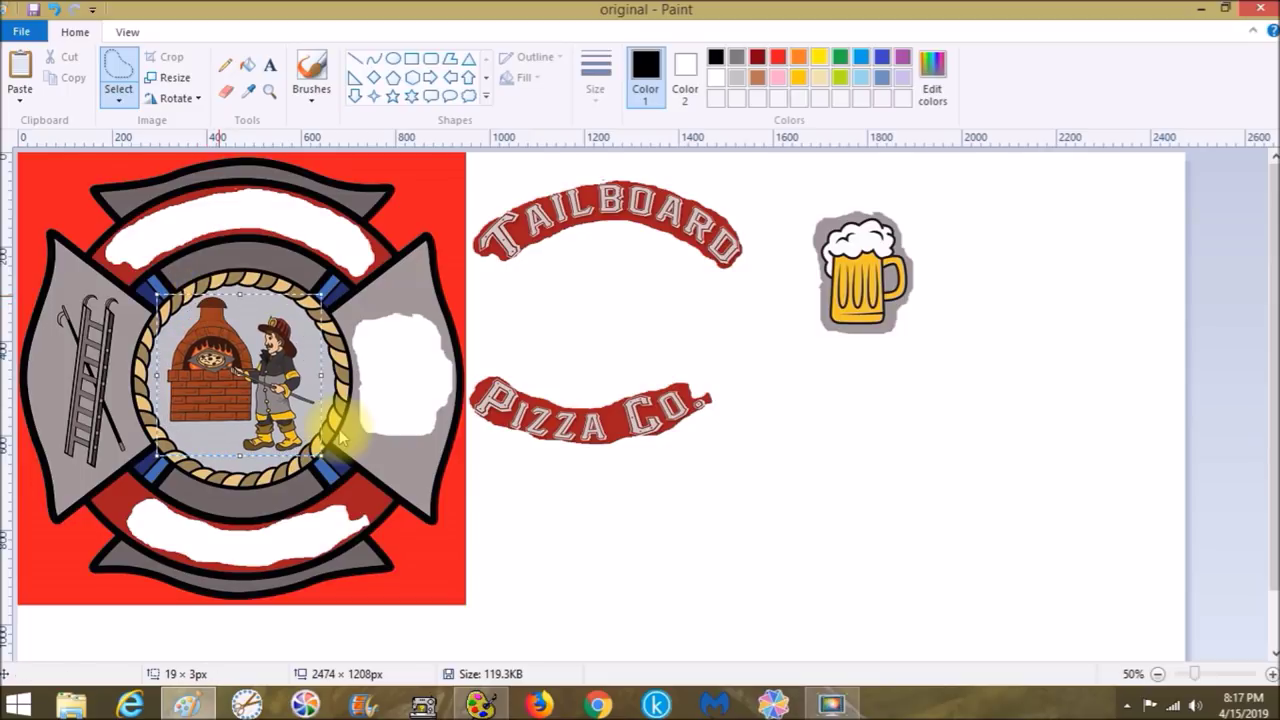
{"action": "left_click", "coordinate": [571, 300]}
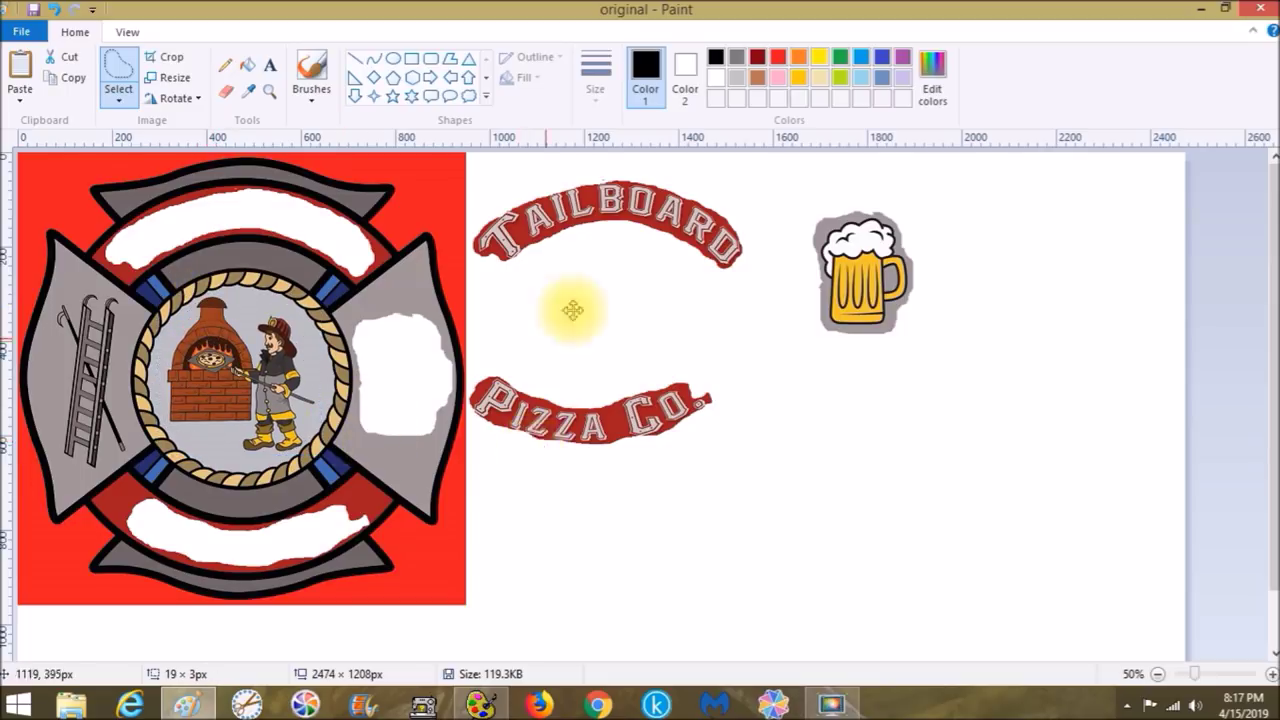
{"action": "left_click_drag", "start_coordinate": [646, 373], "coordinate": [817, 551]}
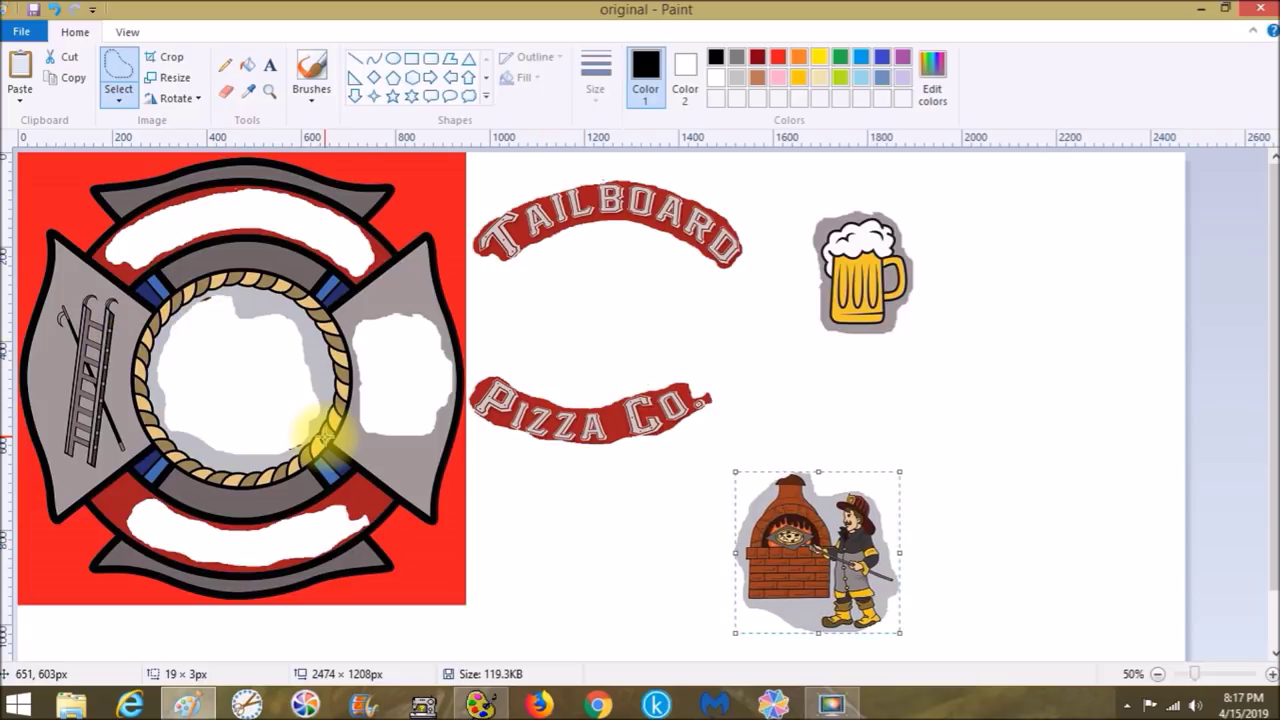
{"action": "left_click", "coordinate": [808, 407]}
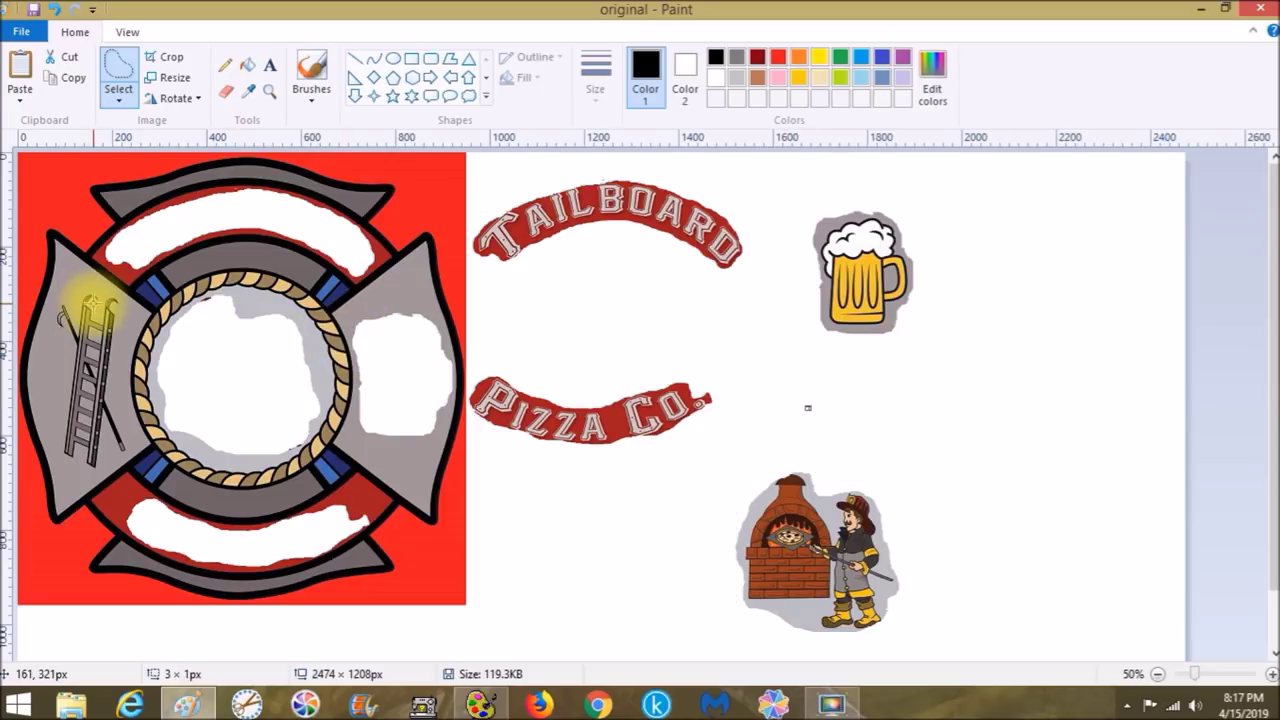
Outline the ladder and hook freehand and move them off the badge onto the blank canvas beside the beer mug.
{"action": "mouse_move", "coordinate": [100, 287]}
{"action": "left_mouse_down"}
{"action": "mouse_move", "coordinate": [118, 293]}
{"action": "mouse_move", "coordinate": [120, 312]}
{"action": "mouse_move", "coordinate": [107, 378]}
{"action": "mouse_move", "coordinate": [62, 272]}
{"action": "mouse_move", "coordinate": [67, 288]}
{"action": "mouse_move", "coordinate": [105, 300]}
{"action": "mouse_move", "coordinate": [118, 440]}
{"action": "mouse_move", "coordinate": [88, 477]}
{"action": "mouse_move", "coordinate": [64, 467]}
{"action": "mouse_move", "coordinate": [52, 284]}
{"action": "mouse_move", "coordinate": [190, 310]}
{"action": "mouse_move", "coordinate": [120, 380]}
{"action": "left_mouse_up"}
{"action": "left_click", "coordinate": [71, 288]}
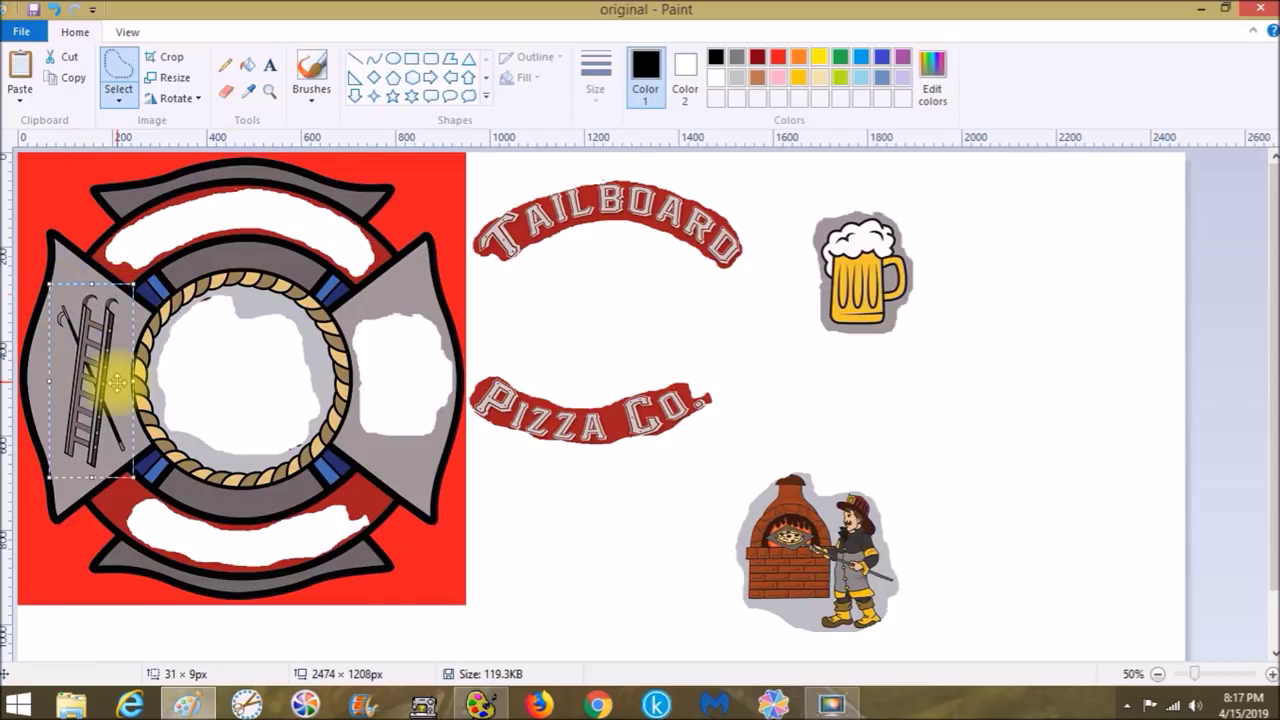
{"action": "left_click_drag", "start_coordinate": [943, 416], "coordinate": [988, 420]}
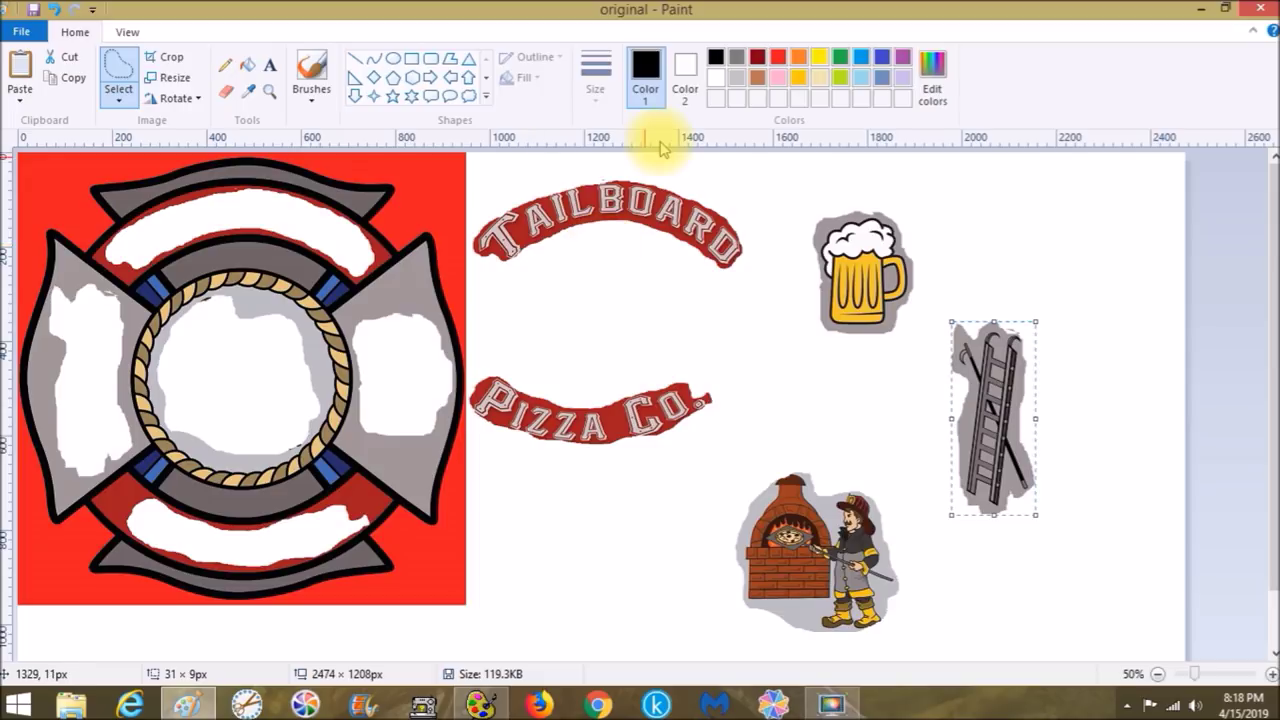
Sample the light grey inside the rope ring and fill the blank centre of the badge with it.
{"action": "left_click", "coordinate": [737, 63]}
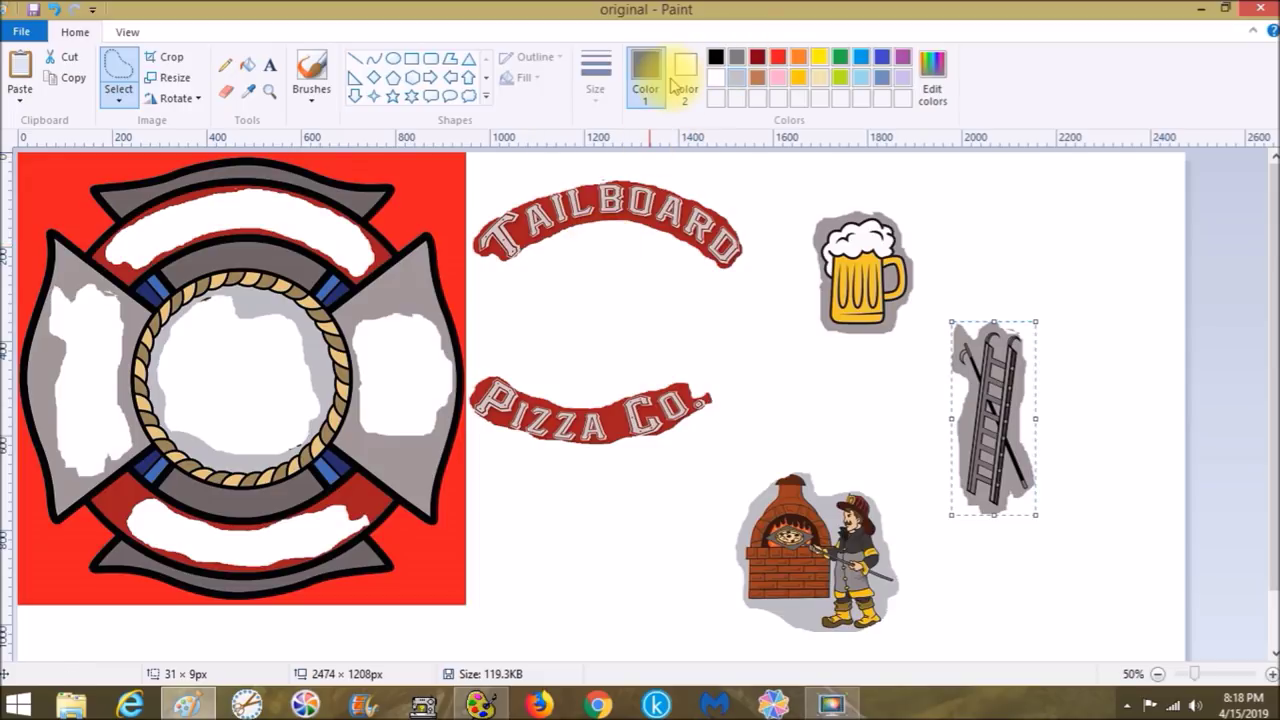
{"action": "left_click", "coordinate": [228, 68]}
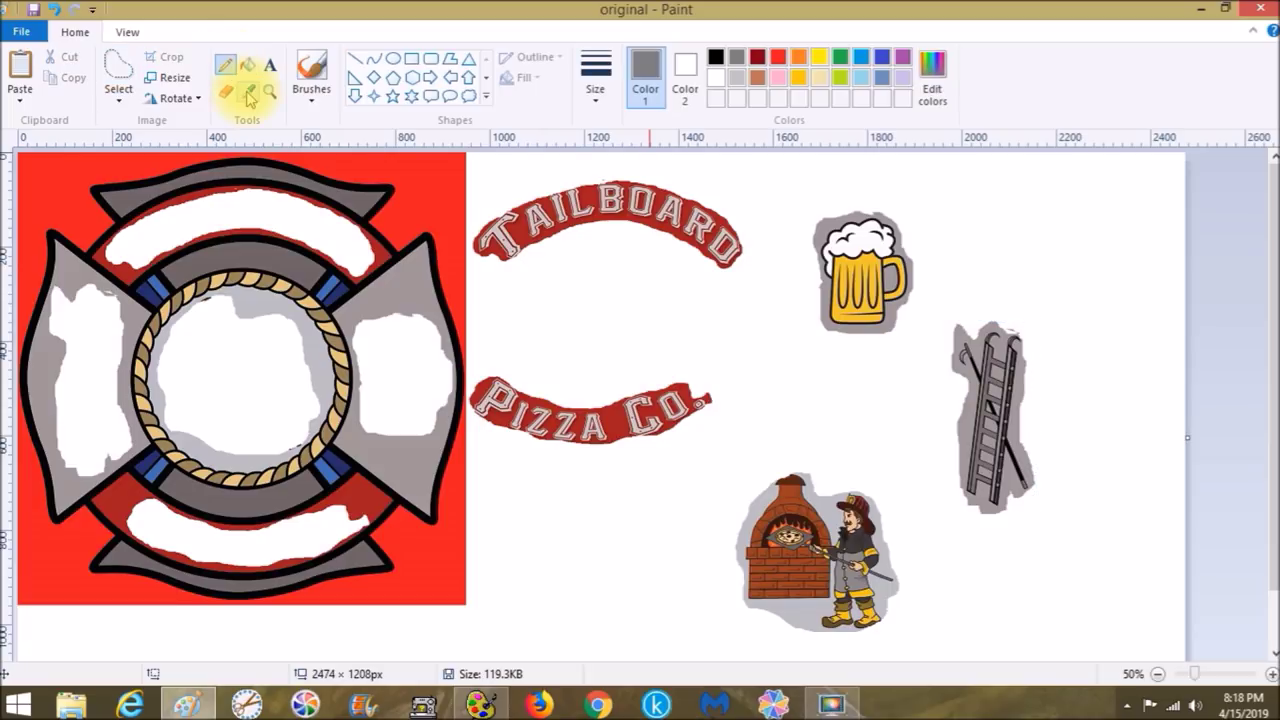
{"action": "left_click", "coordinate": [248, 93]}
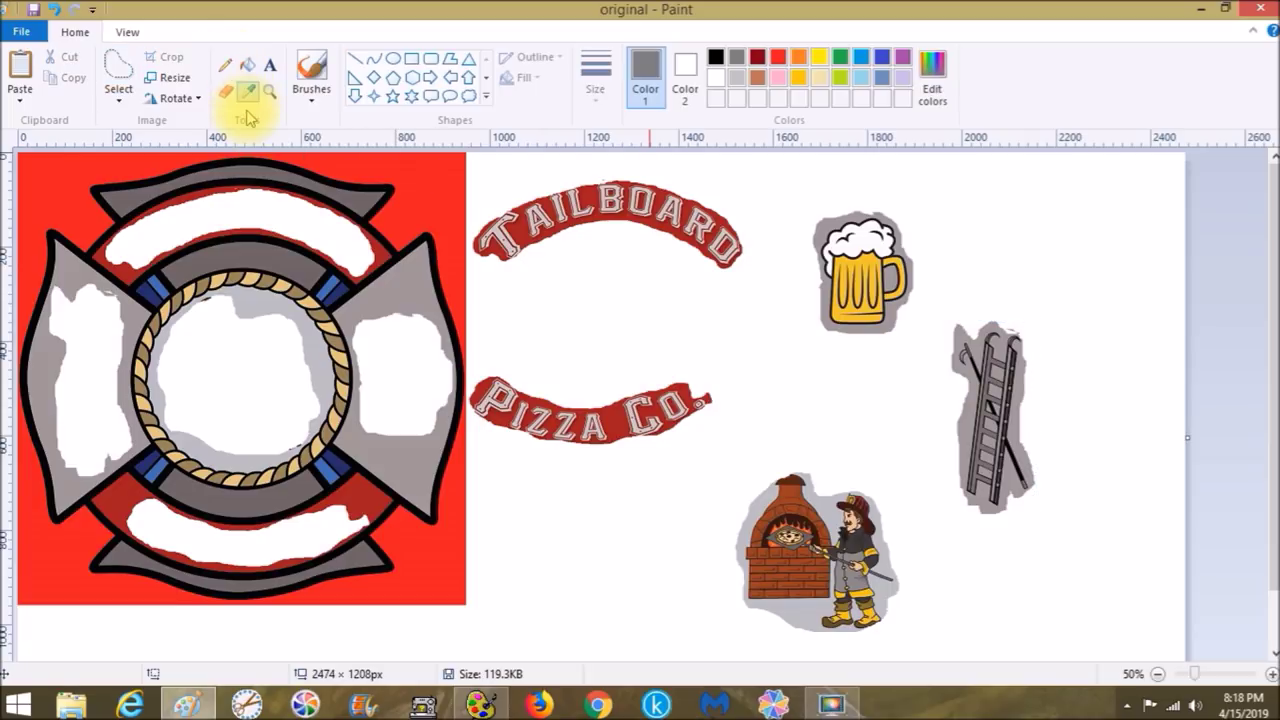
{"action": "left_click", "coordinate": [262, 292]}
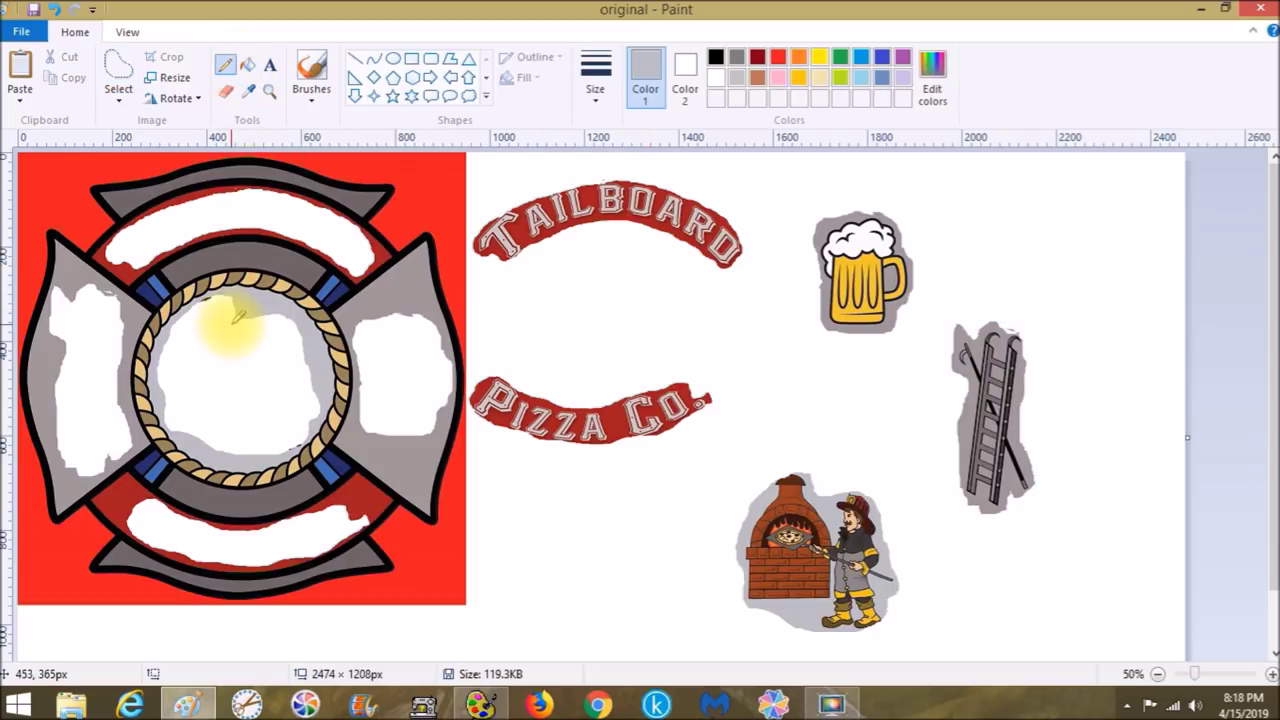
{"action": "left_click", "coordinate": [248, 68]}
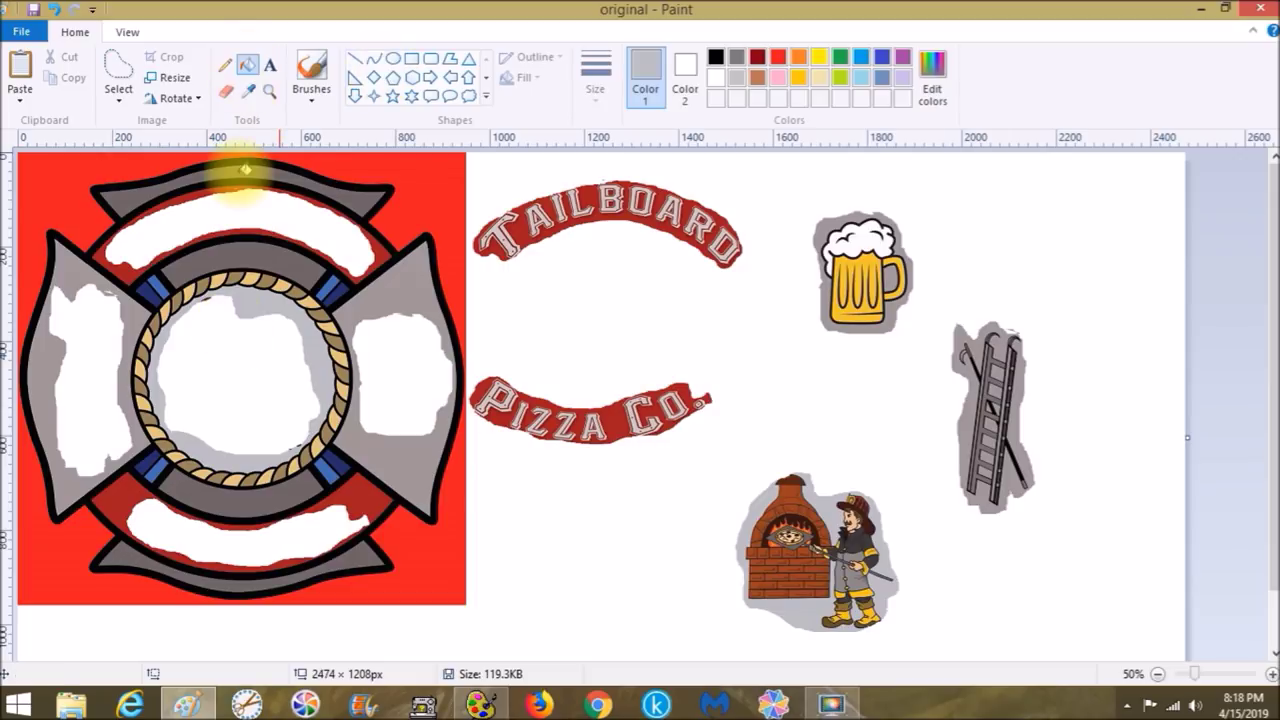
{"action": "left_click", "coordinate": [250, 325]}
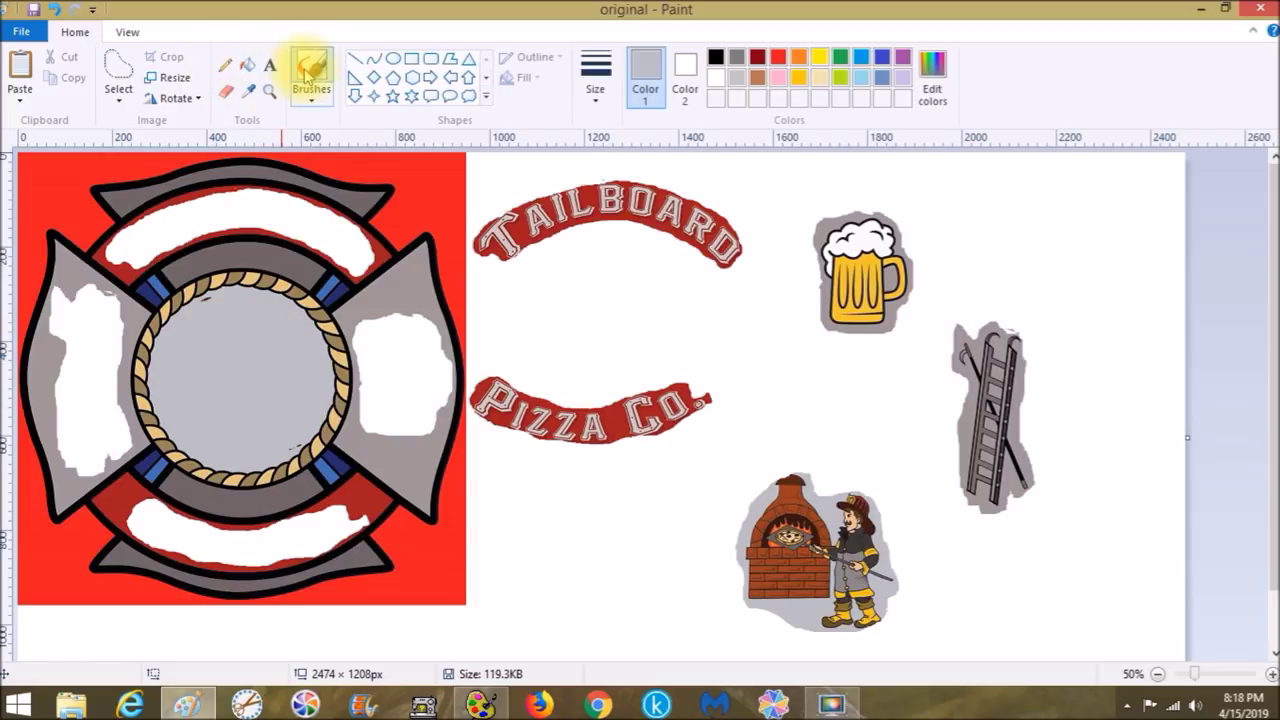
Paint over the leftover dark specks inside the rope ring using a brush at the second-thickest size.
{"action": "left_click", "coordinate": [310, 72]}
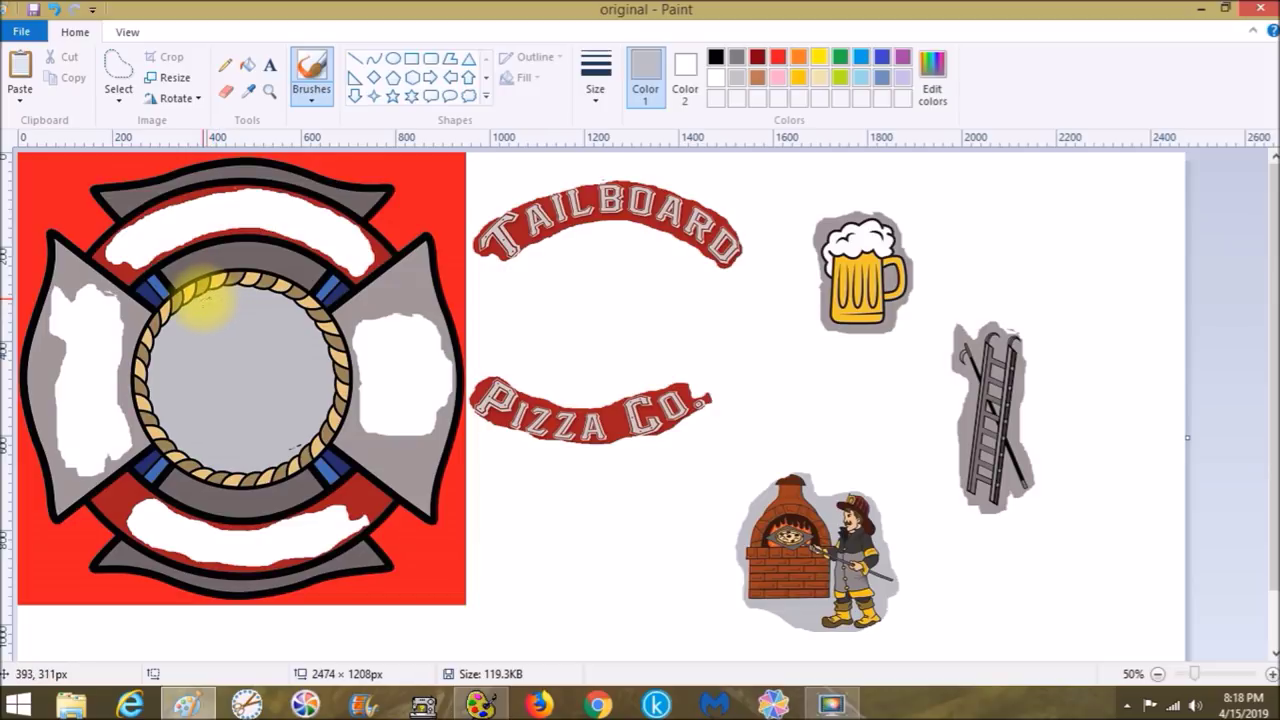
{"action": "left_click", "coordinate": [1272, 674]}
{"action": "left_click", "coordinate": [595, 78]}
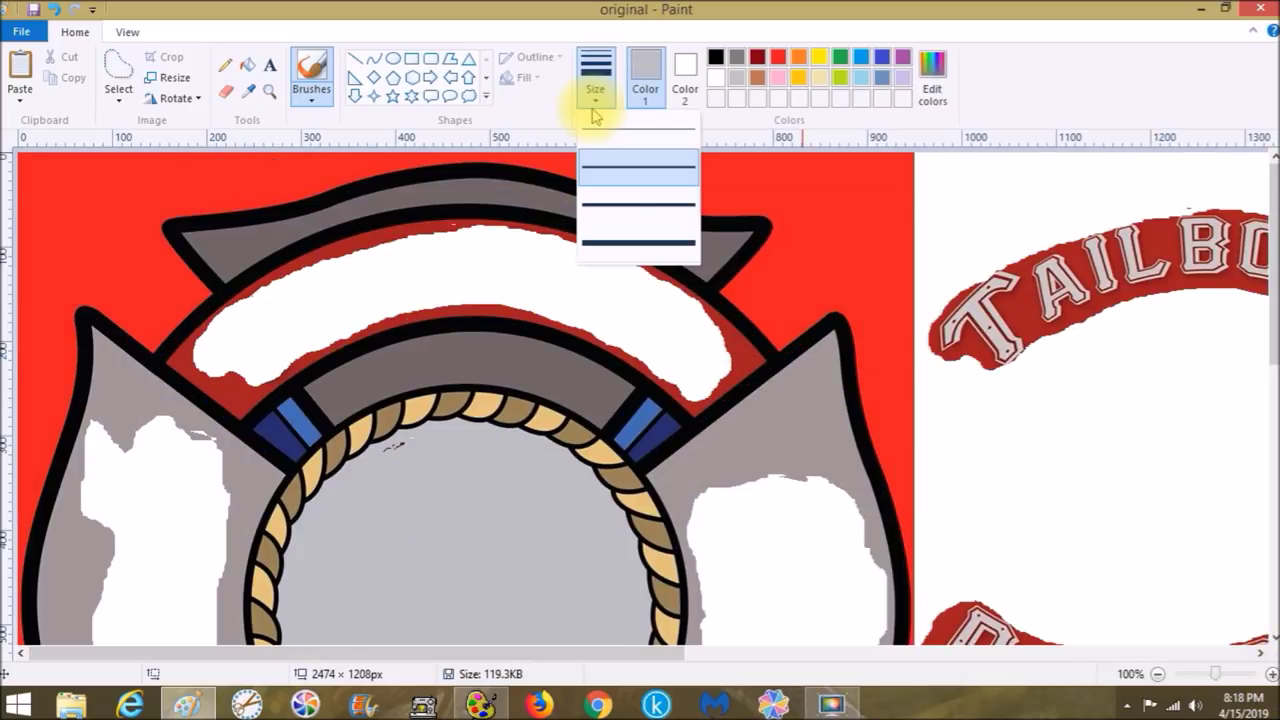
{"action": "left_click", "coordinate": [612, 204]}
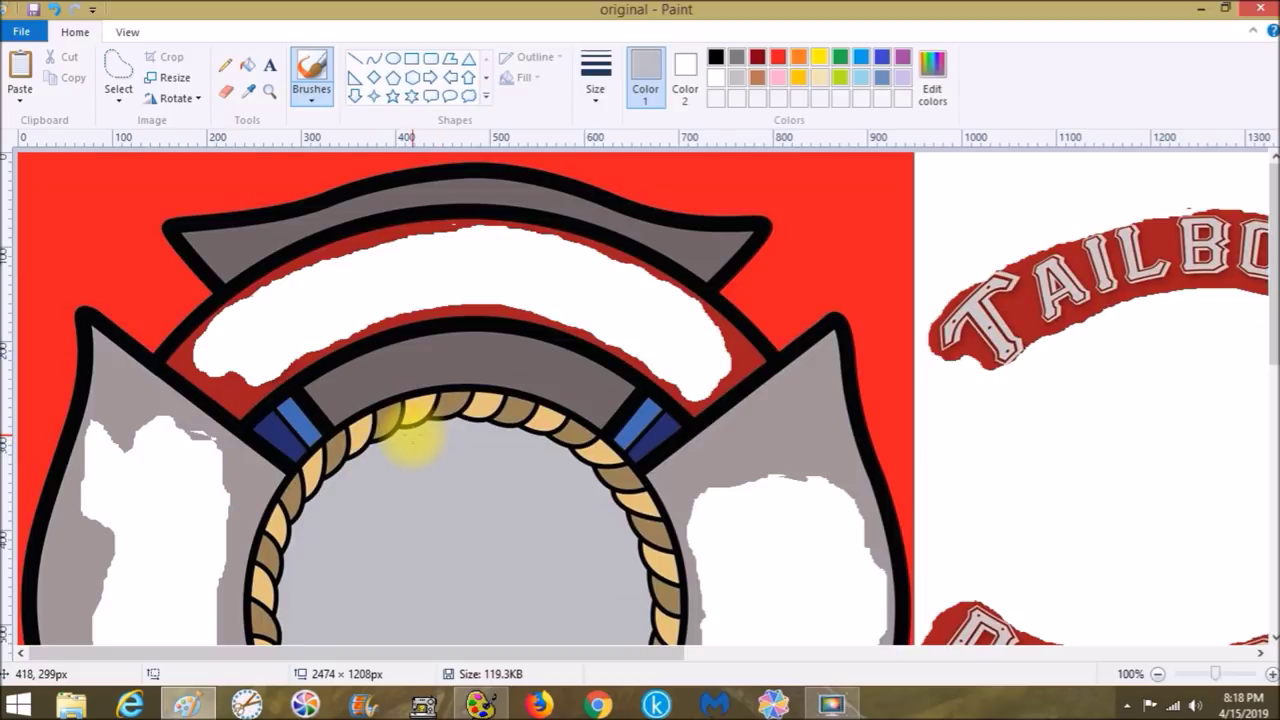
{"action": "left_click_drag", "start_coordinate": [1270, 290], "coordinate": [1270, 395]}
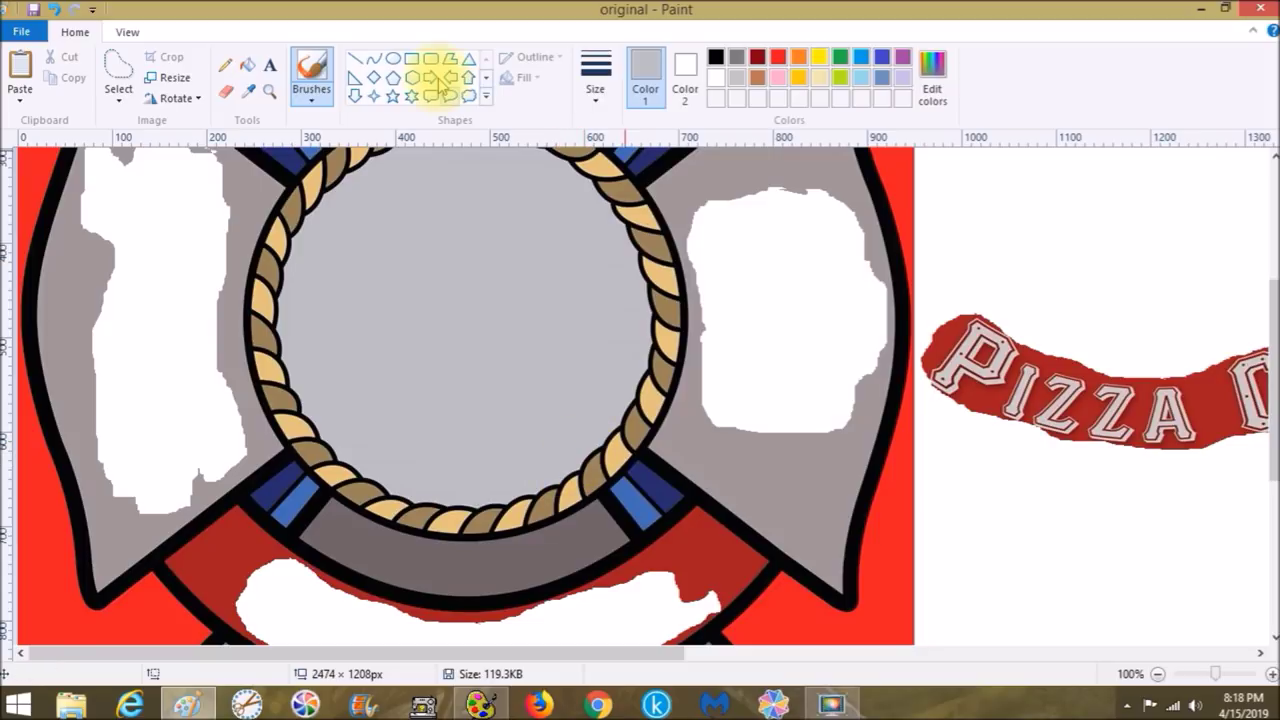
Sample the badge's side-wing grey, fill the blank area of the right wing, and brush over the remaining speck.
{"action": "left_click", "coordinate": [247, 91]}
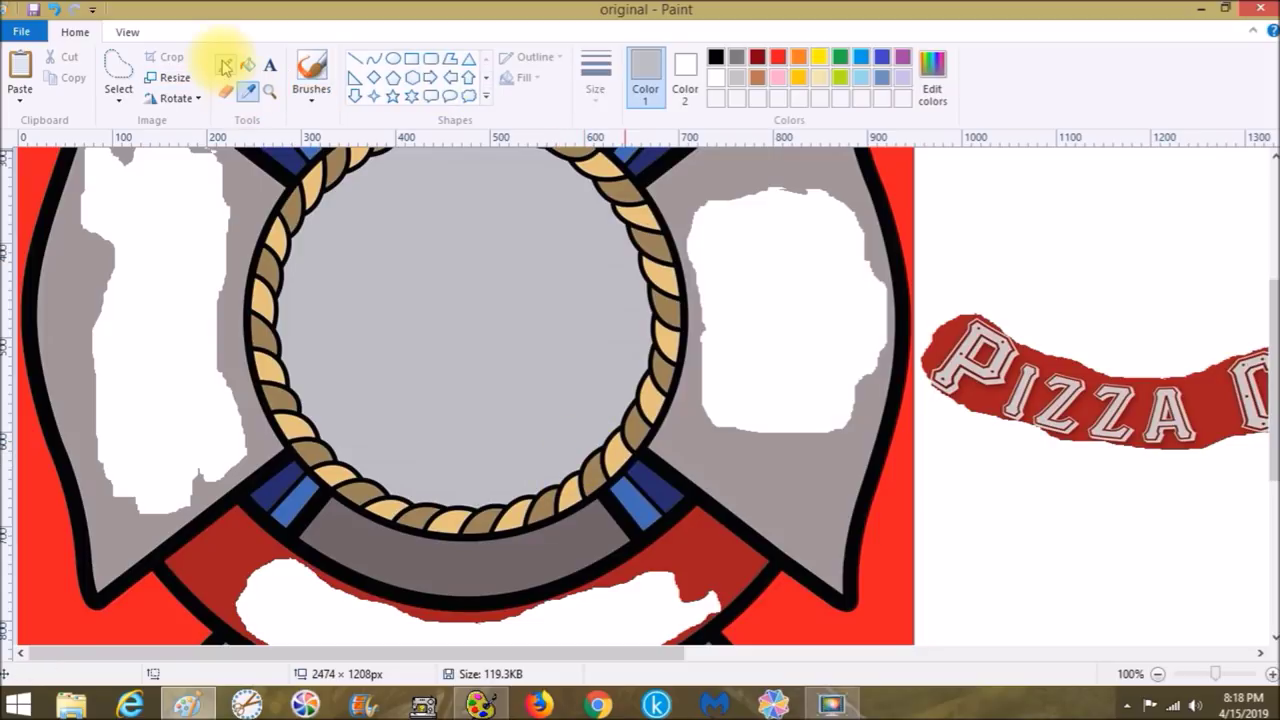
{"action": "left_click", "coordinate": [758, 510]}
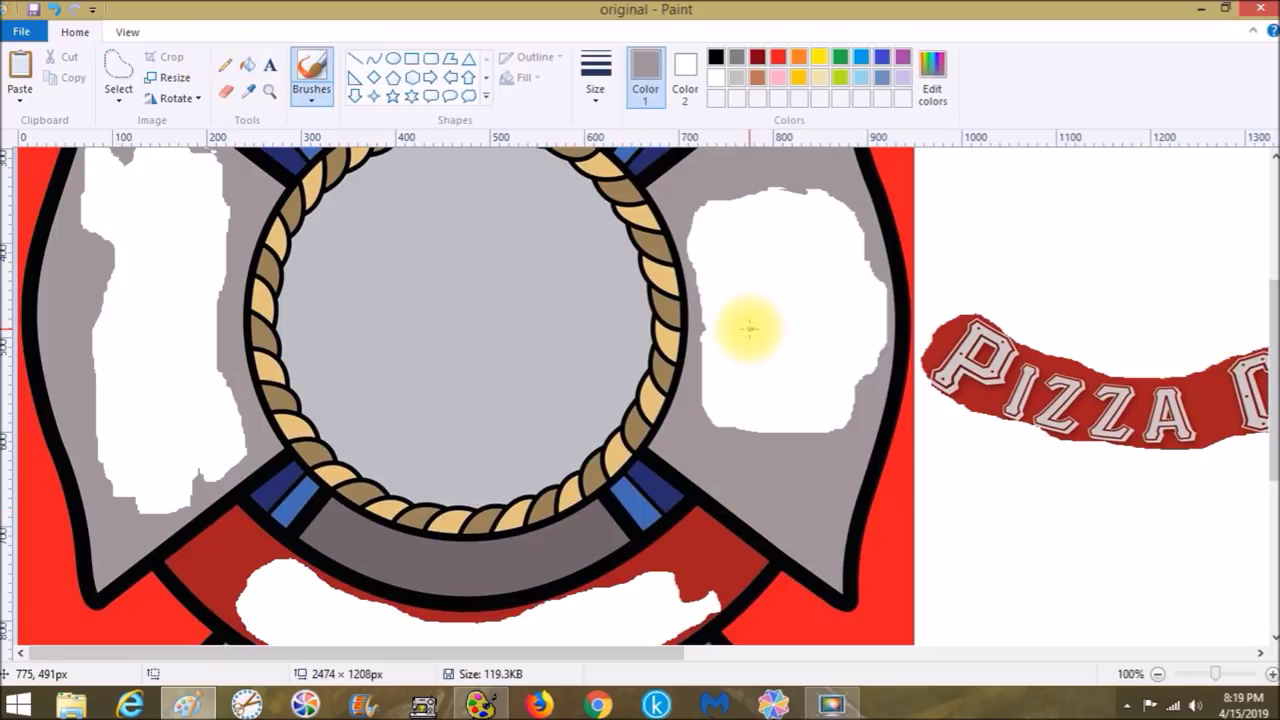
{"action": "left_click", "coordinate": [247, 65]}
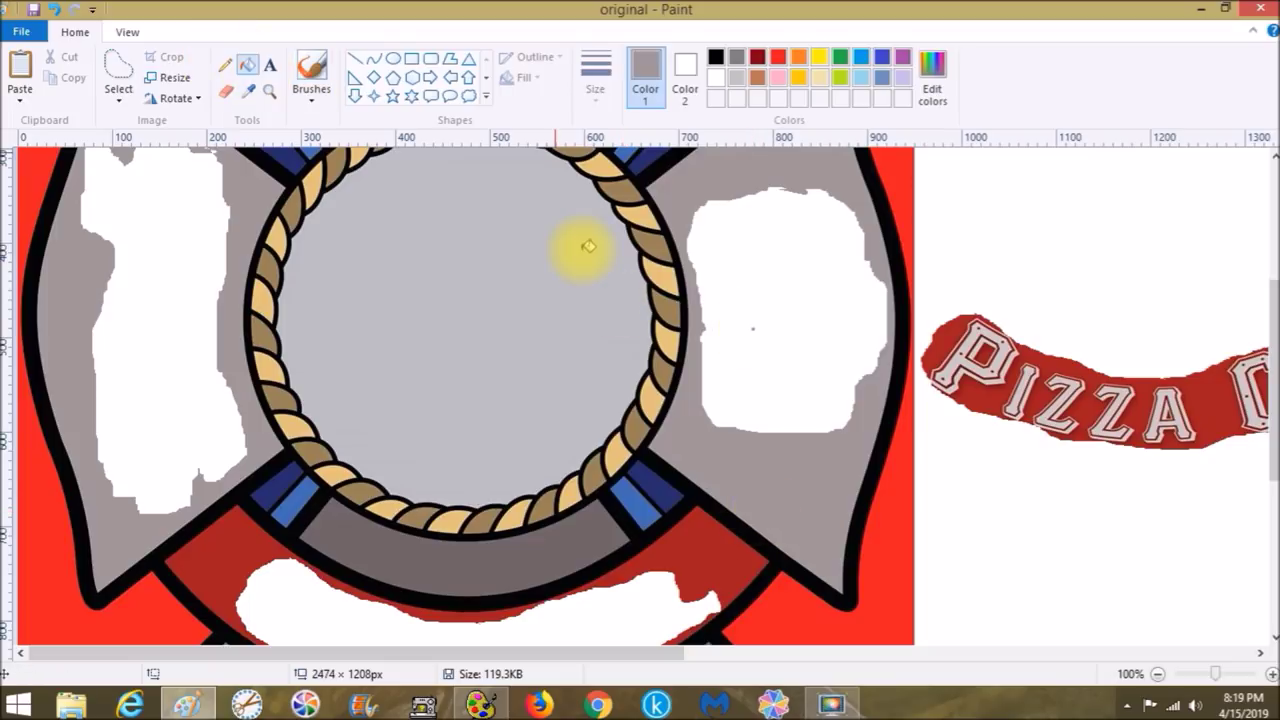
{"action": "left_click", "coordinate": [765, 325]}
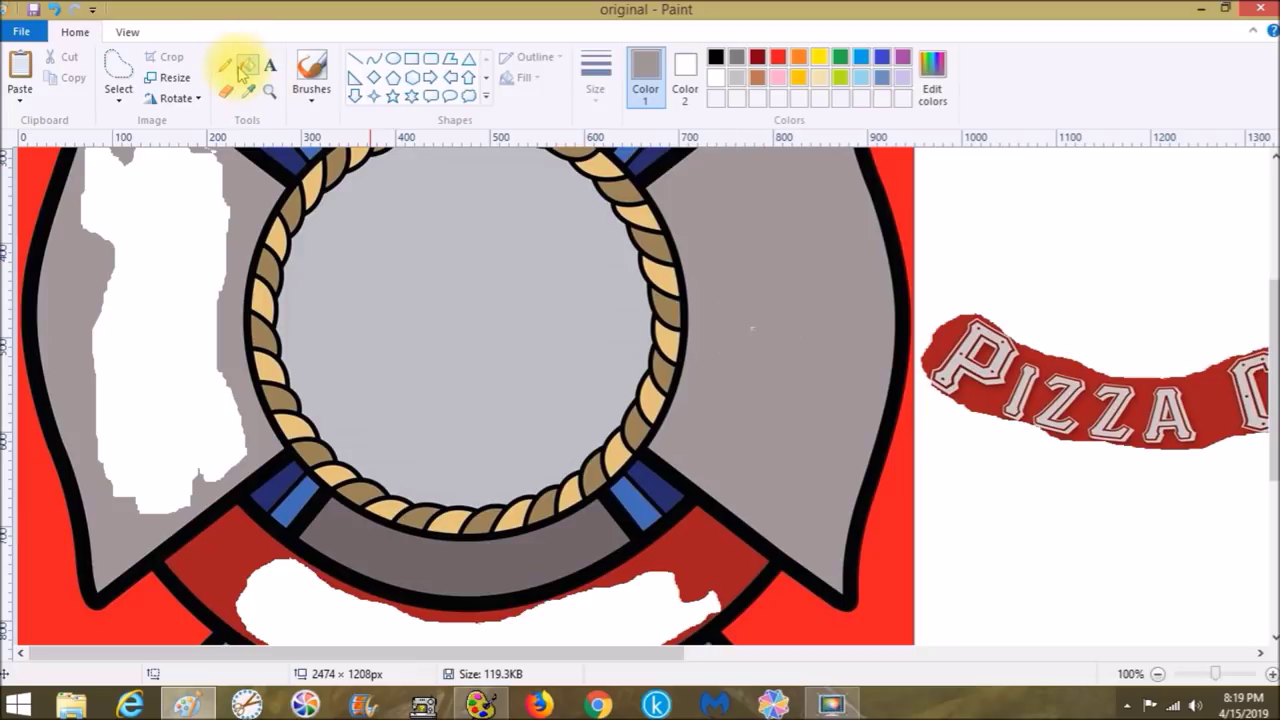
{"action": "left_click", "coordinate": [312, 70]}
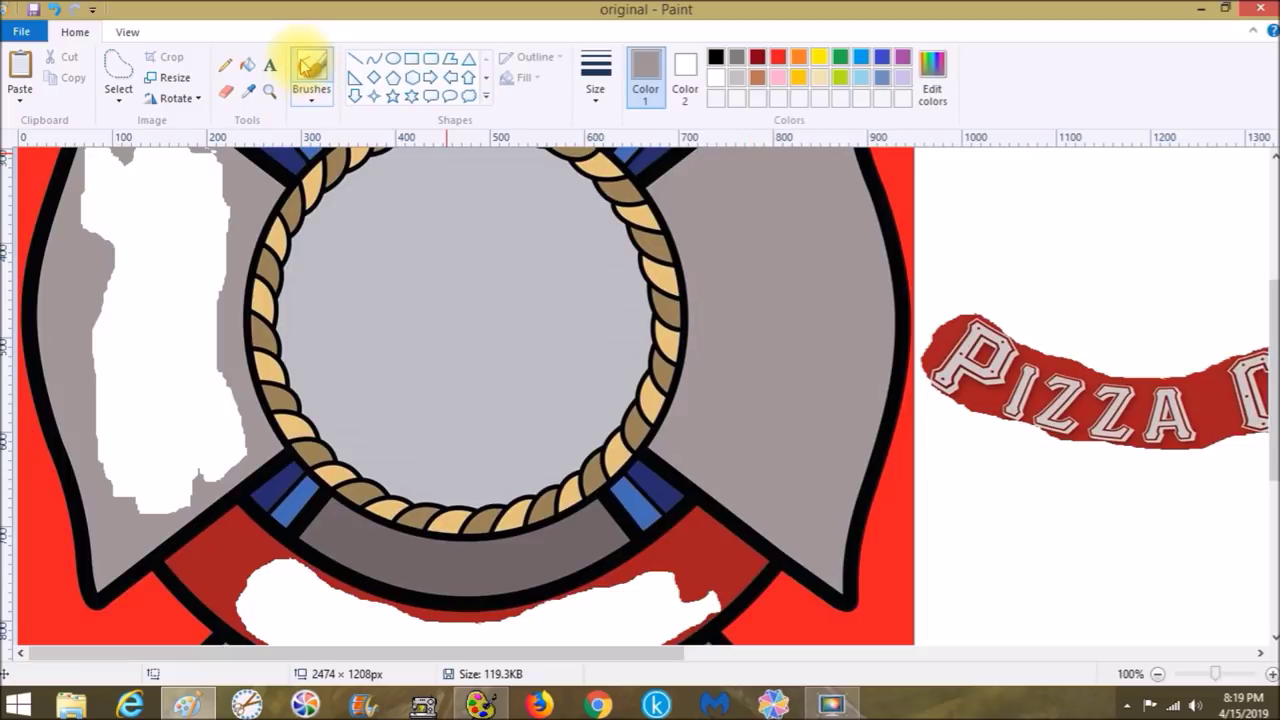
Fill the blank area of the badge's left wing with the same grey and brush over the leftover white sliver.
{"action": "left_click", "coordinate": [248, 65]}
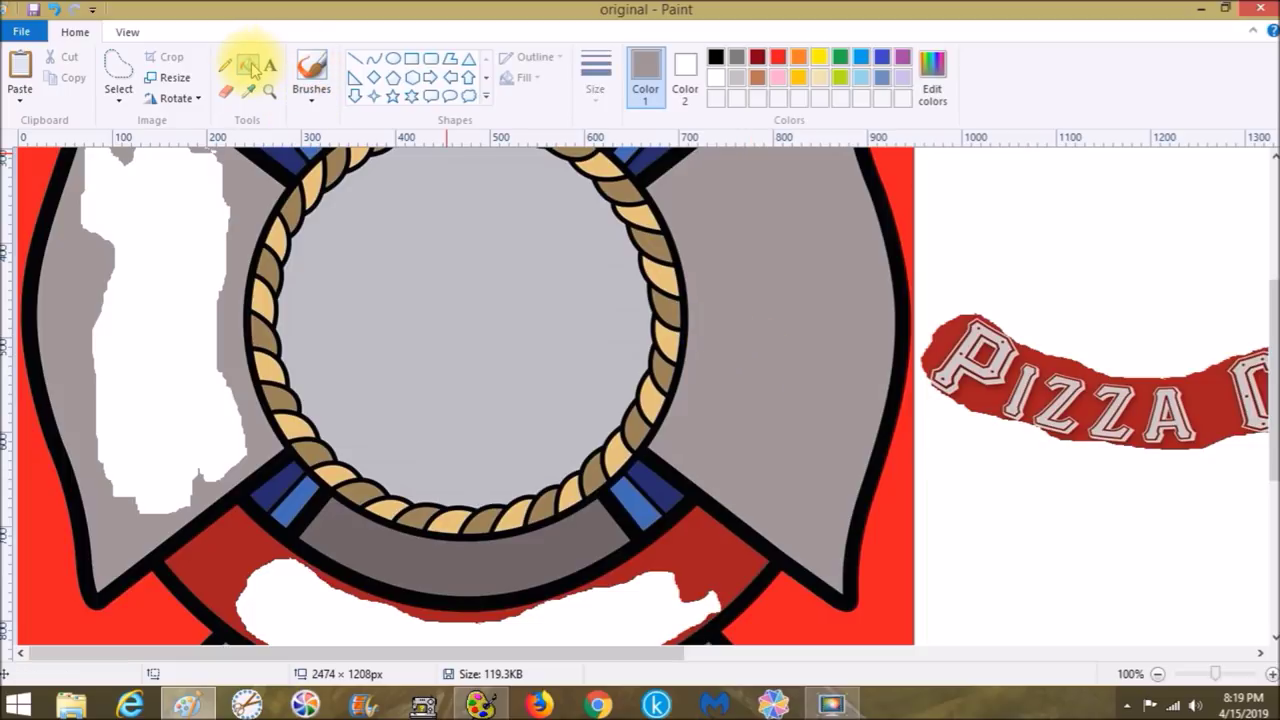
{"action": "left_click", "coordinate": [196, 216]}
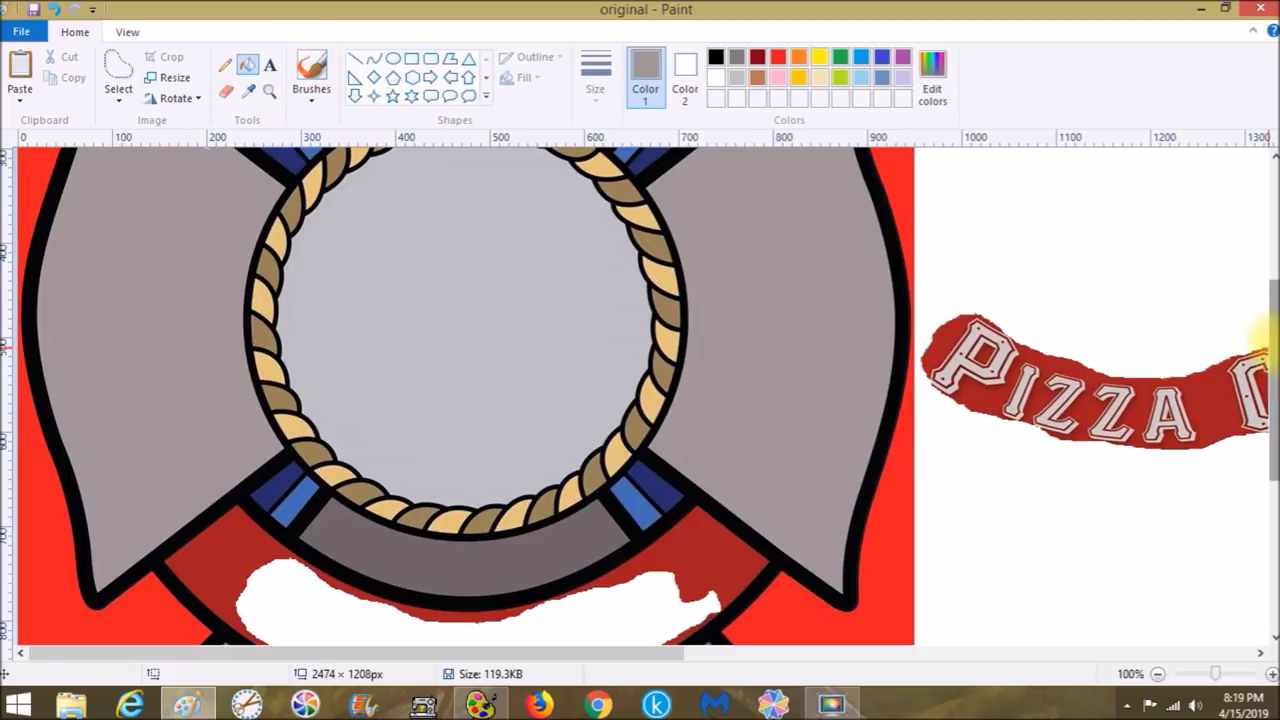
{"action": "left_click_drag", "start_coordinate": [1270, 340], "coordinate": [1270, 276]}
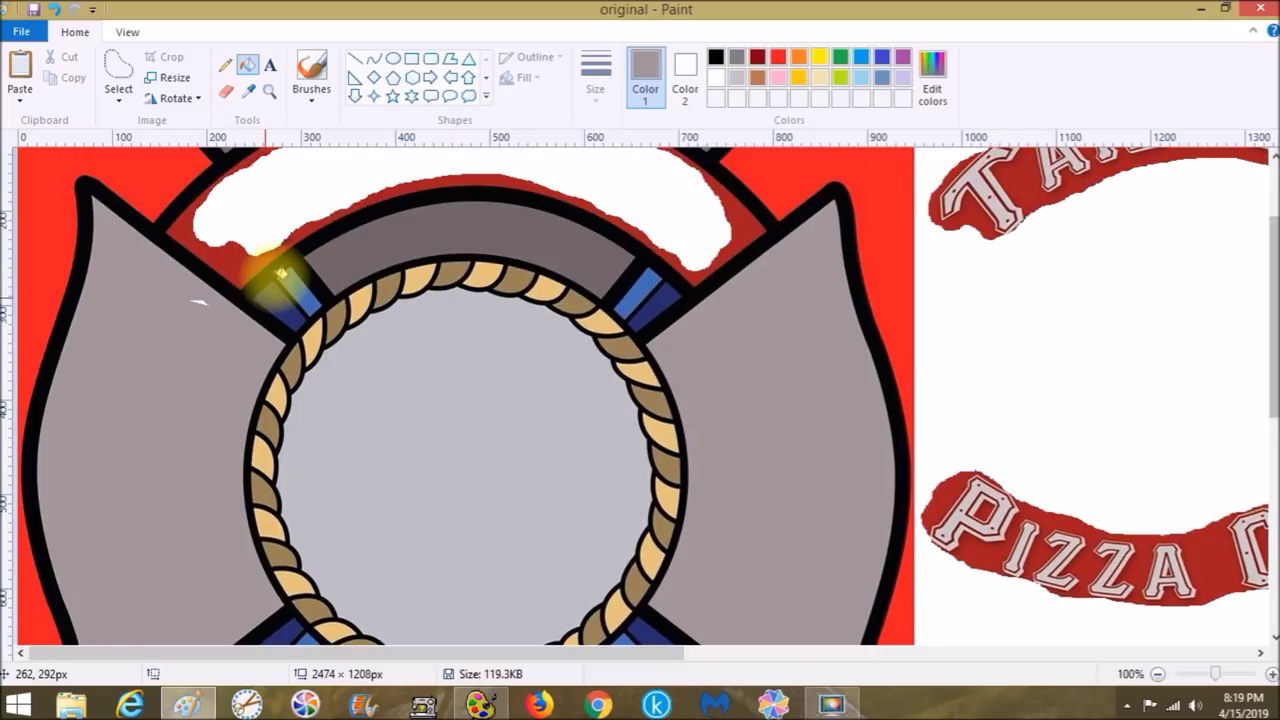
{"action": "left_click", "coordinate": [311, 68]}
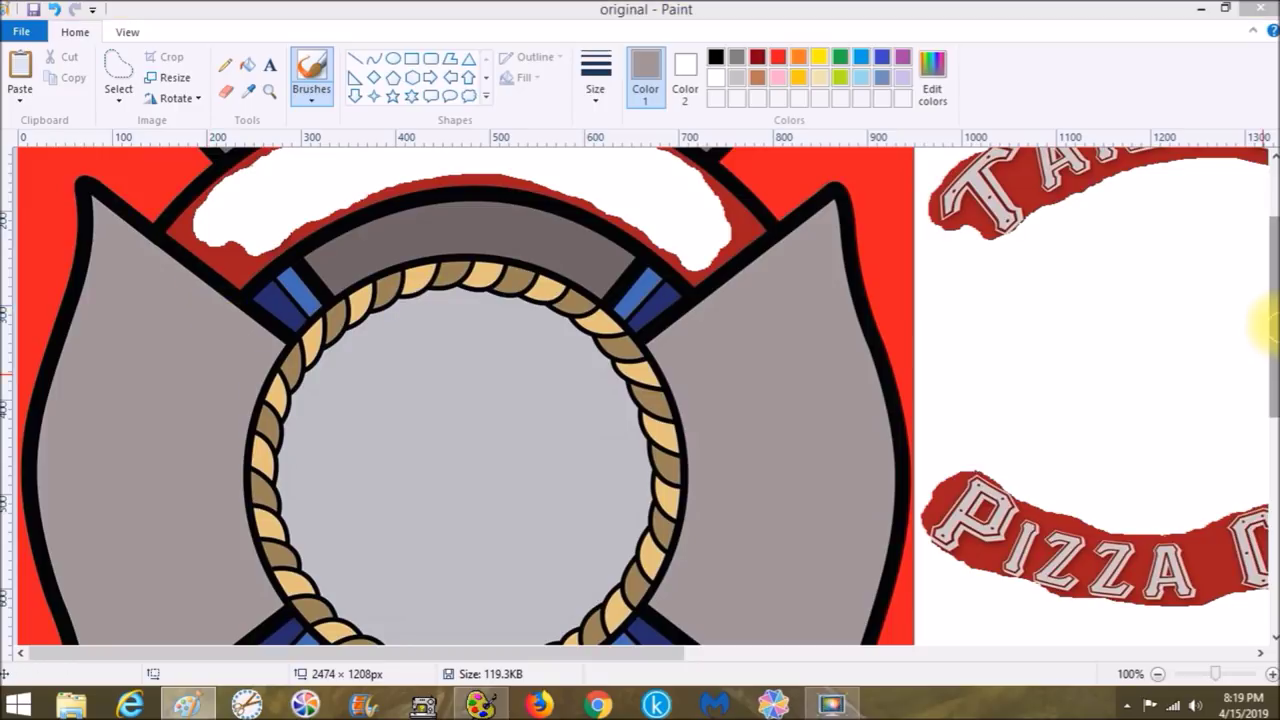
Fill the blank upper banner with its own sampled dark red and brush over the leftover specks.
{"action": "left_click_drag", "start_coordinate": [1272, 240], "coordinate": [1272, 168]}
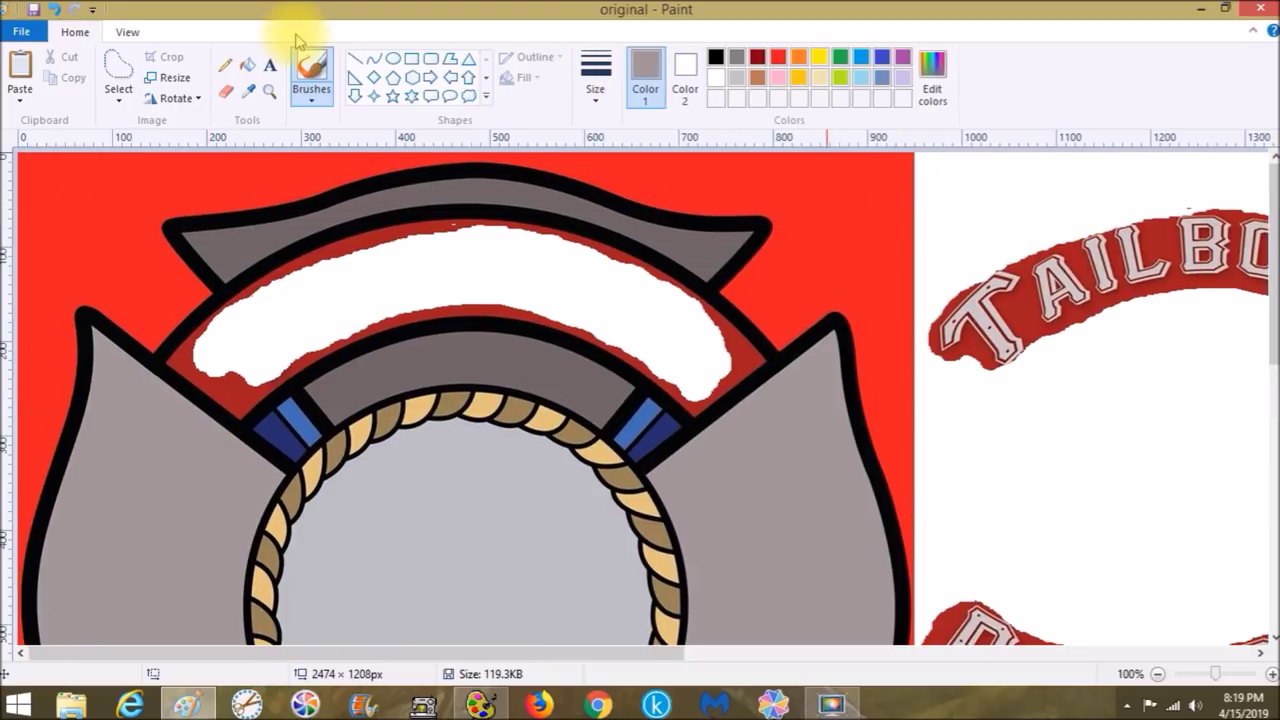
{"action": "left_click", "coordinate": [248, 65]}
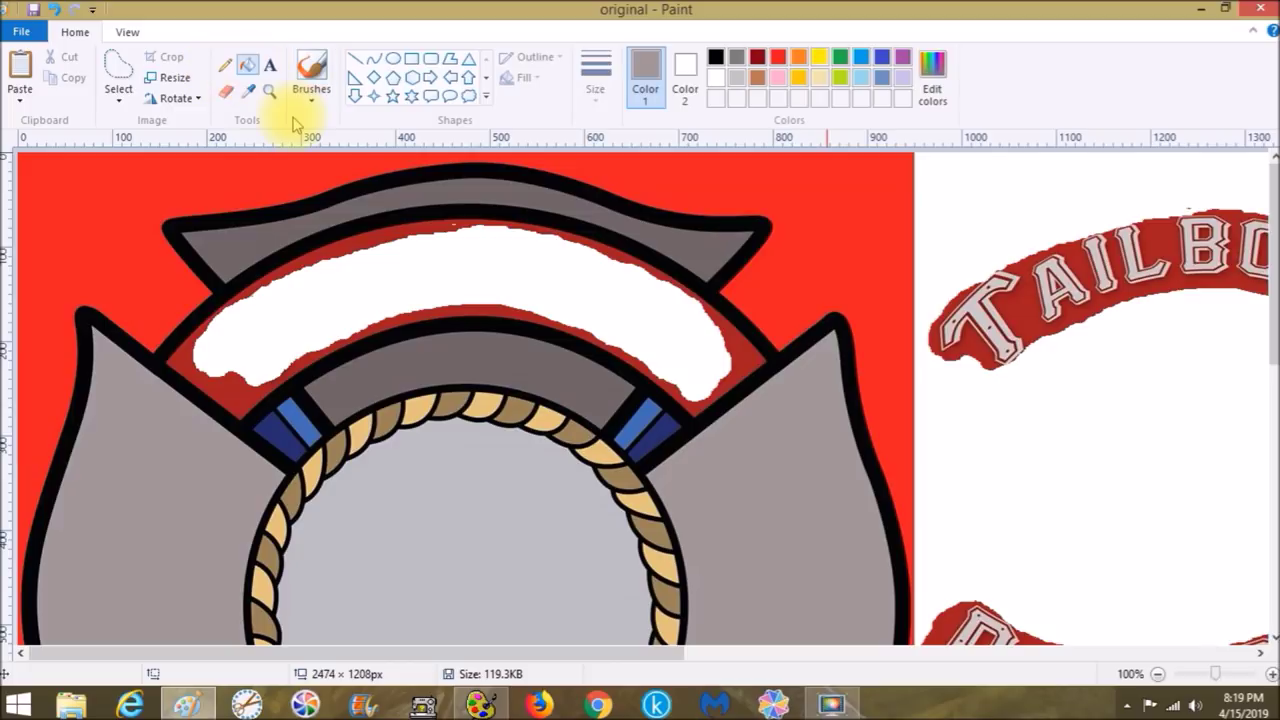
{"action": "left_click", "coordinate": [429, 257]}
{"action": "left_click", "coordinate": [255, 90]}
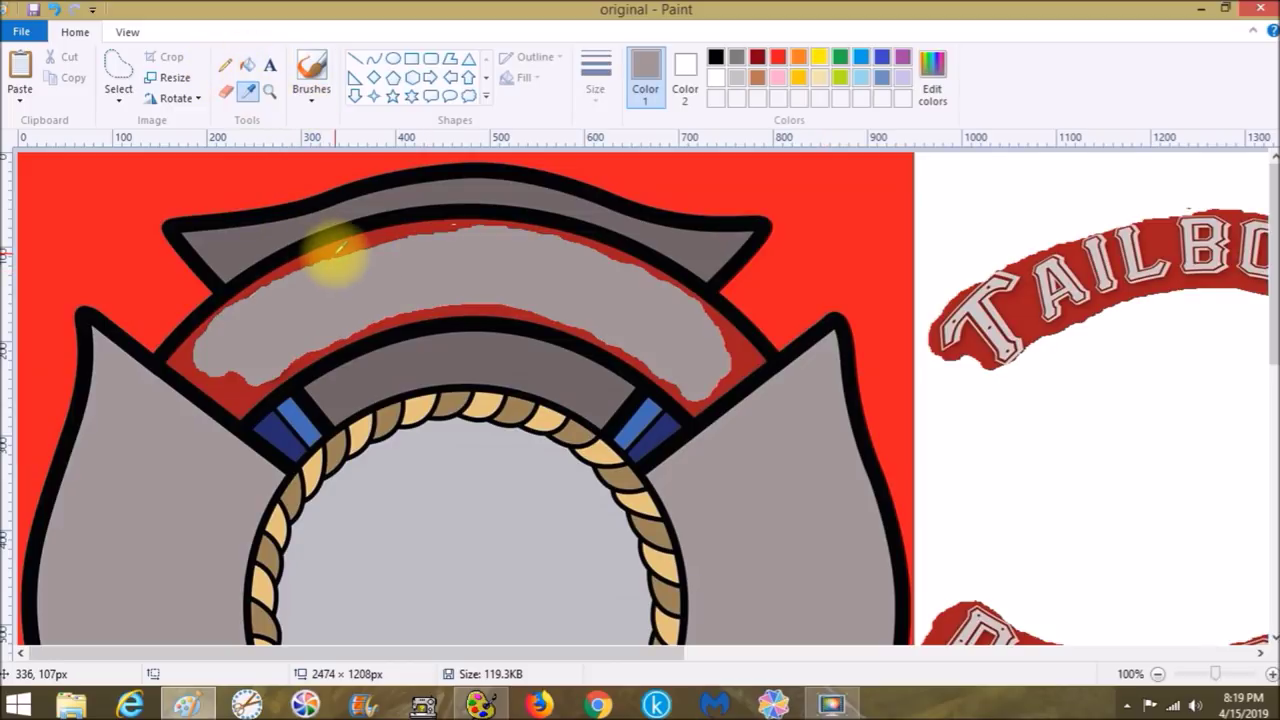
{"action": "left_click", "coordinate": [336, 254]}
{"action": "left_click", "coordinate": [343, 276]}
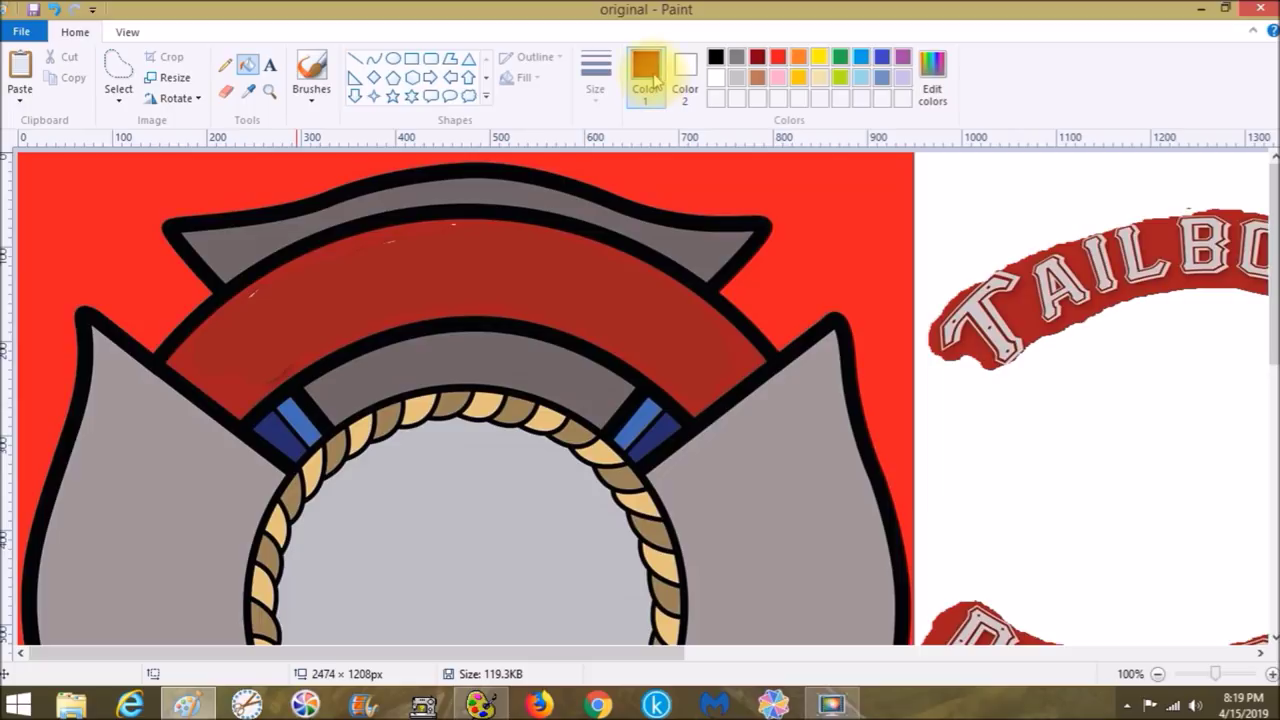
{"action": "left_click", "coordinate": [311, 75]}
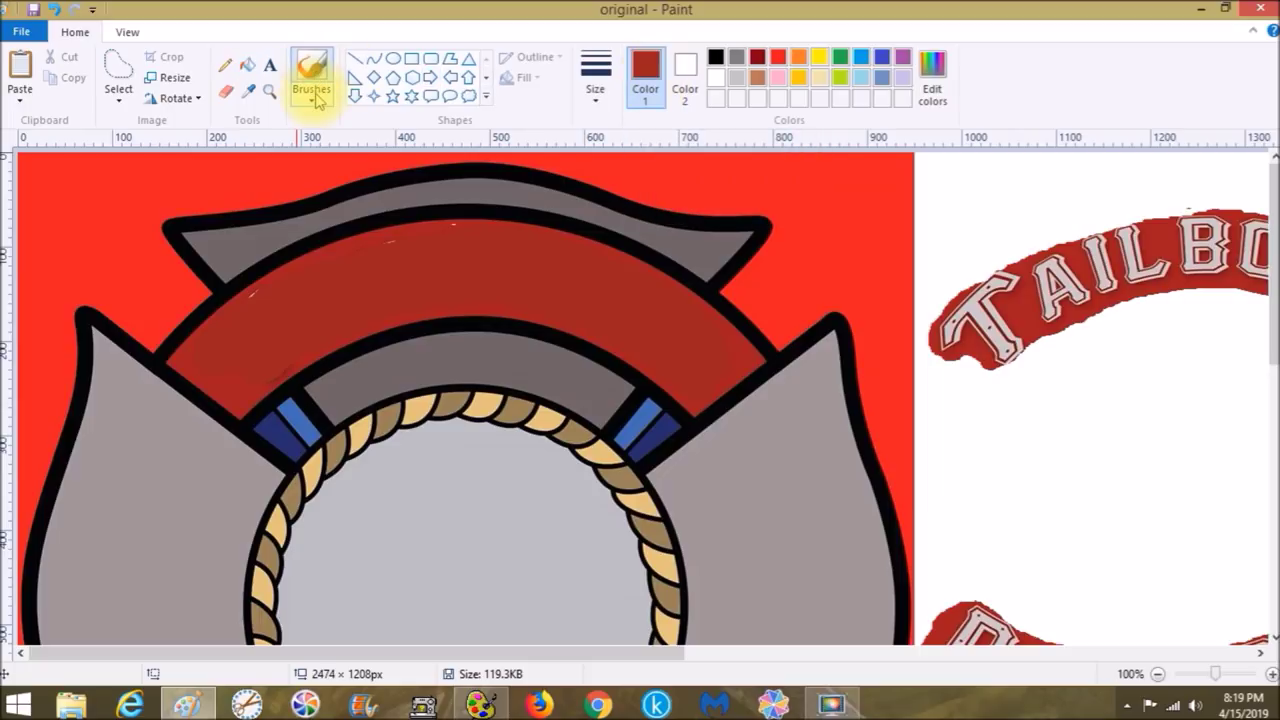
{"action": "mouse_move", "coordinate": [272, 287]}
{"action": "left_mouse_down"}
{"action": "mouse_move", "coordinate": [243, 294]}
{"action": "mouse_move", "coordinate": [263, 280]}
{"action": "mouse_move", "coordinate": [243, 294]}
{"action": "mouse_move", "coordinate": [285, 352]}
{"action": "left_mouse_up"}
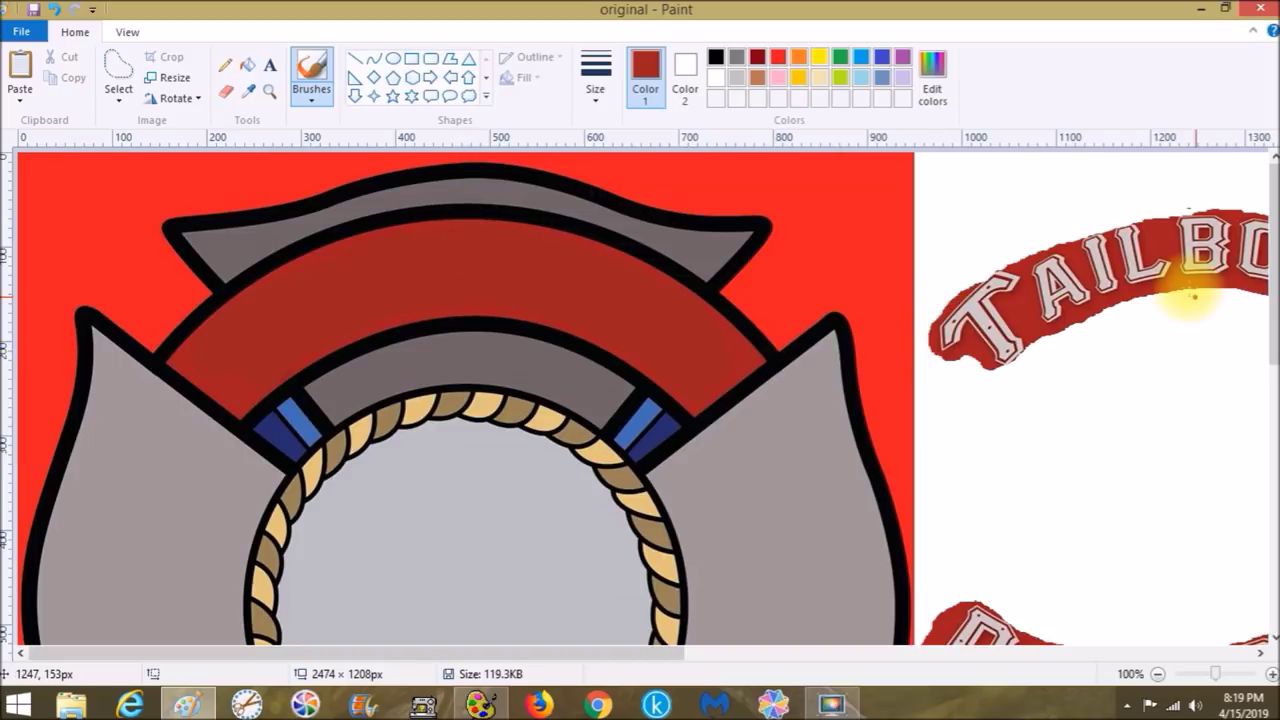
Fill the blank lower banner with the same dark red and brush over the dark marks along its lower edge.
{"action": "left_click_drag", "start_coordinate": [1273, 300], "coordinate": [1264, 508]}
{"action": "left_click", "coordinate": [248, 65]}
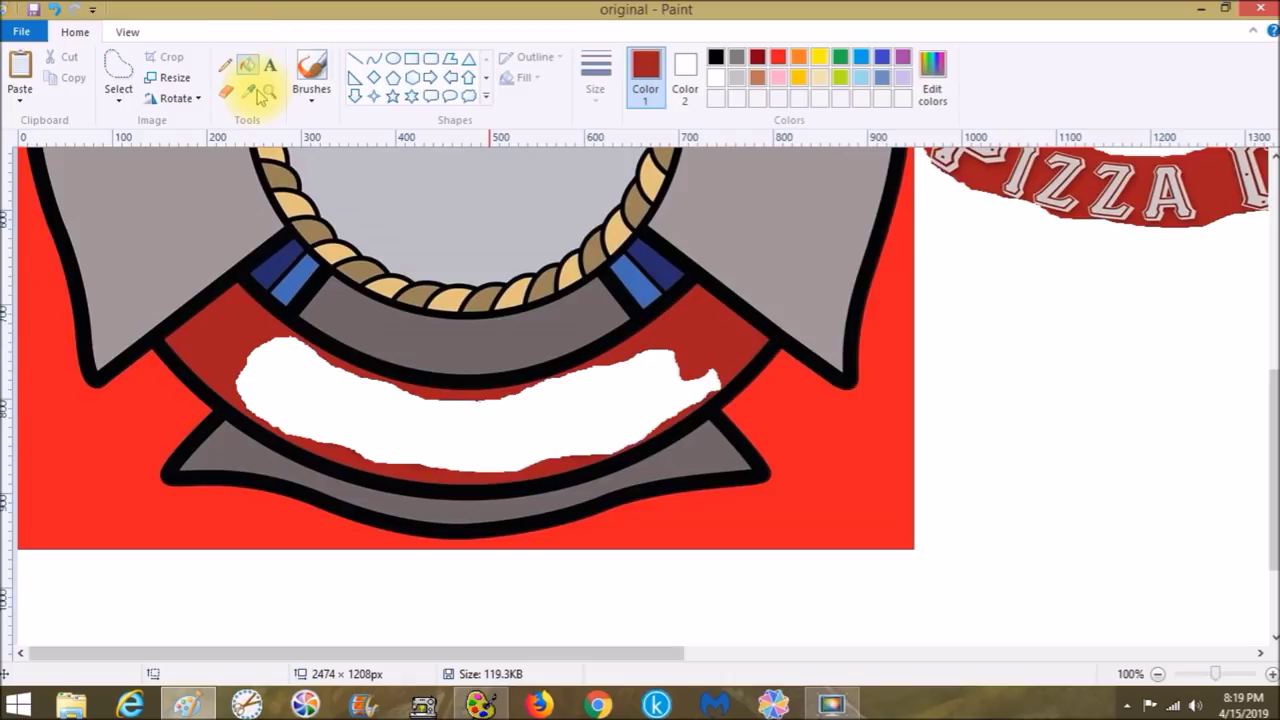
{"action": "left_click", "coordinate": [353, 371]}
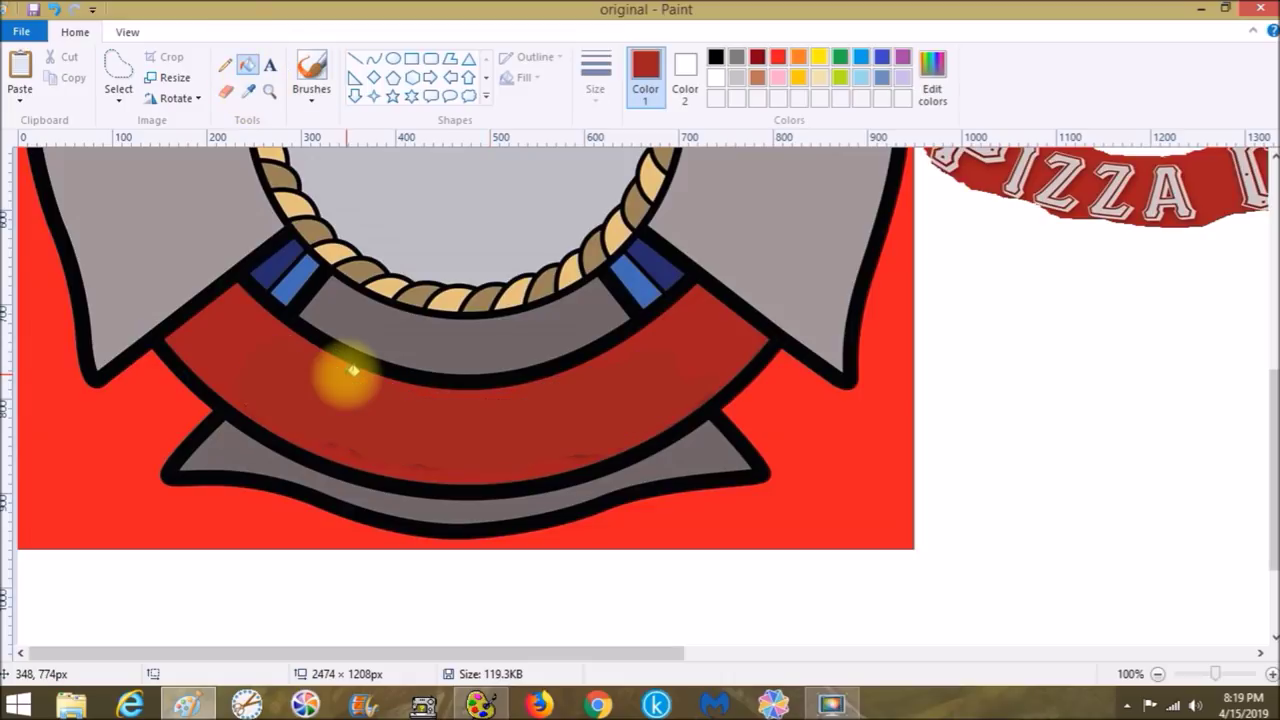
{"action": "left_click", "coordinate": [311, 70]}
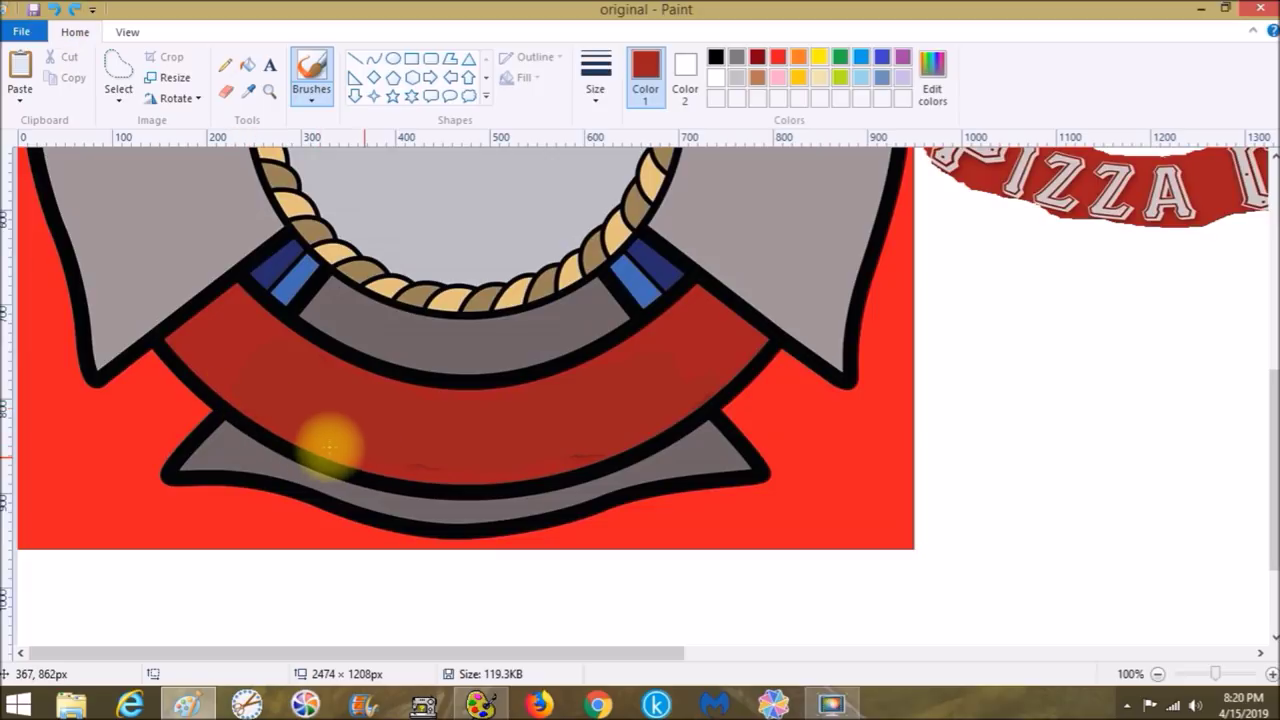
{"action": "left_click_drag", "start_coordinate": [378, 458], "coordinate": [601, 451]}
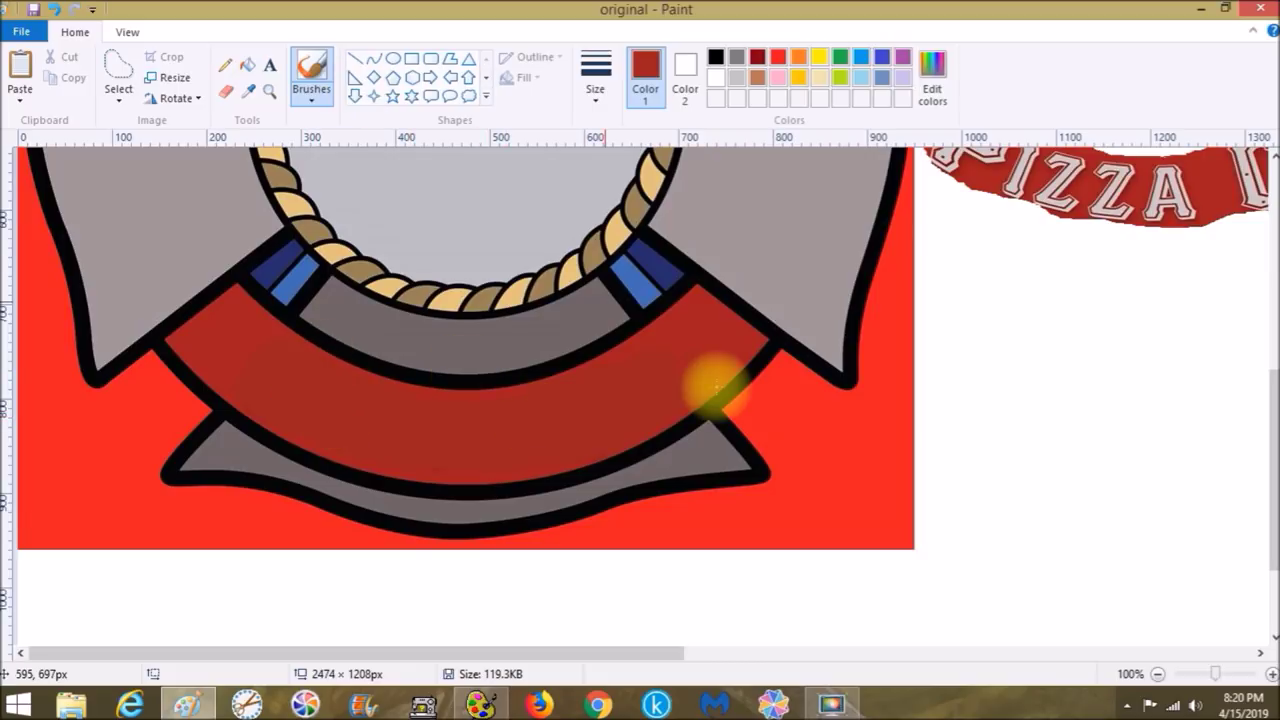
Select the whole badge including its red background with a rectangular selection and copy it.
{"action": "left_click", "coordinate": [1157, 674]}
{"action": "left_click", "coordinate": [1157, 675]}
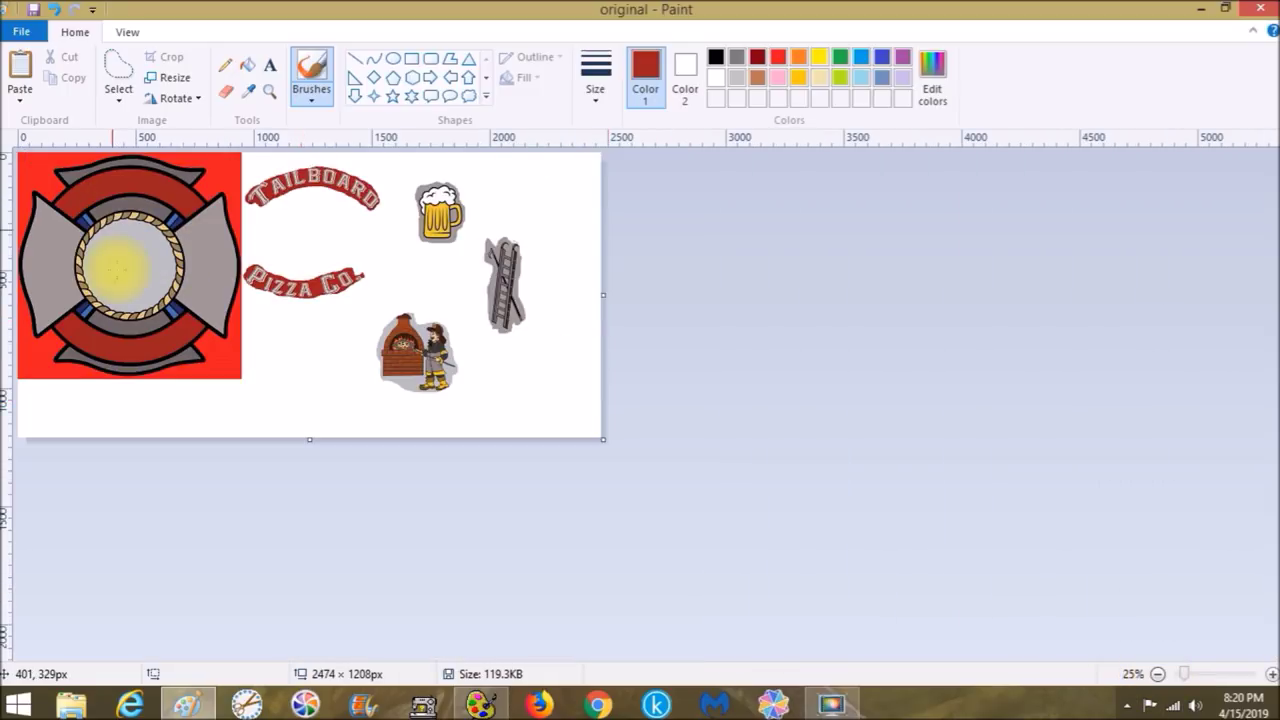
{"action": "left_click", "coordinate": [121, 101]}
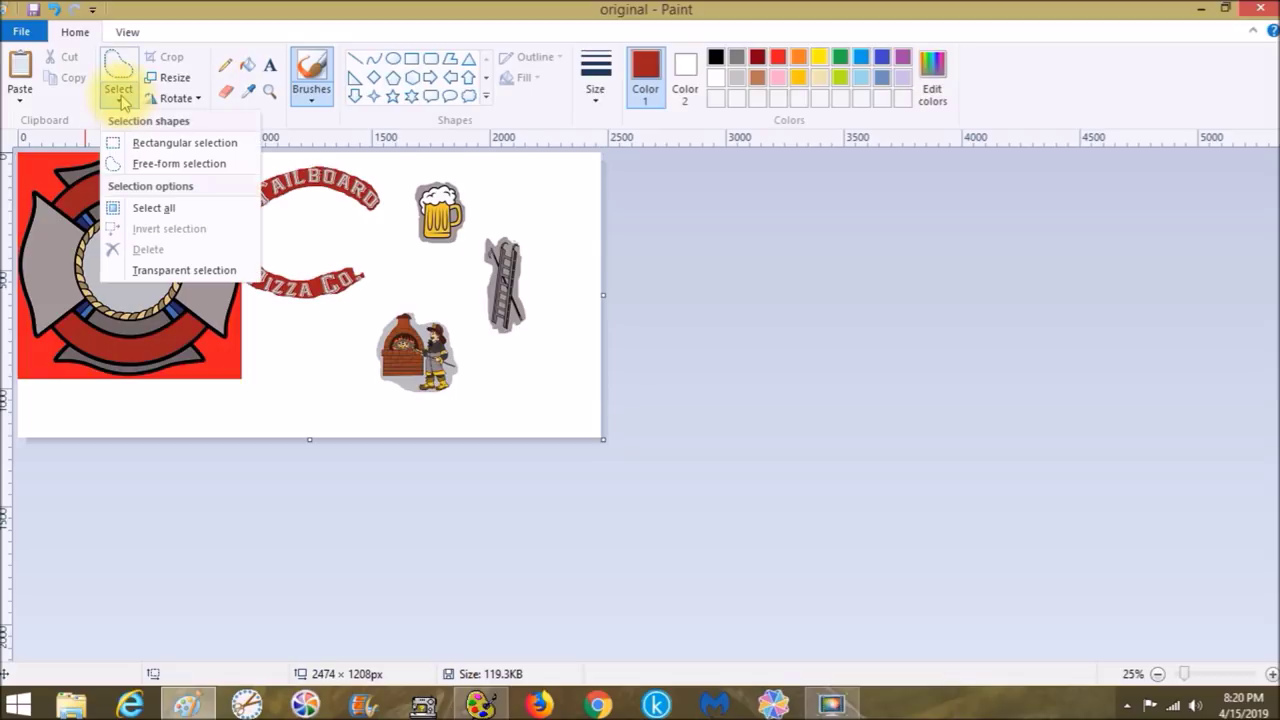
{"action": "left_click", "coordinate": [172, 144]}
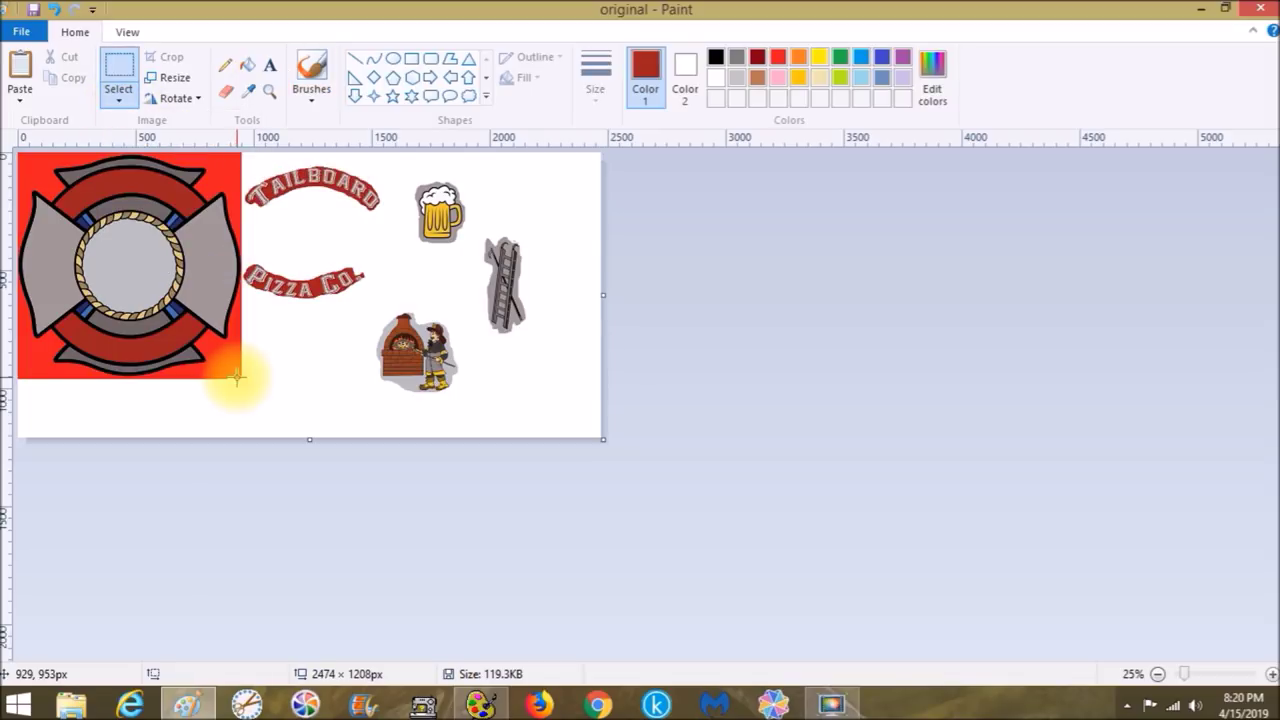
{"action": "left_click_drag", "start_coordinate": [240, 378], "coordinate": [8, 140]}
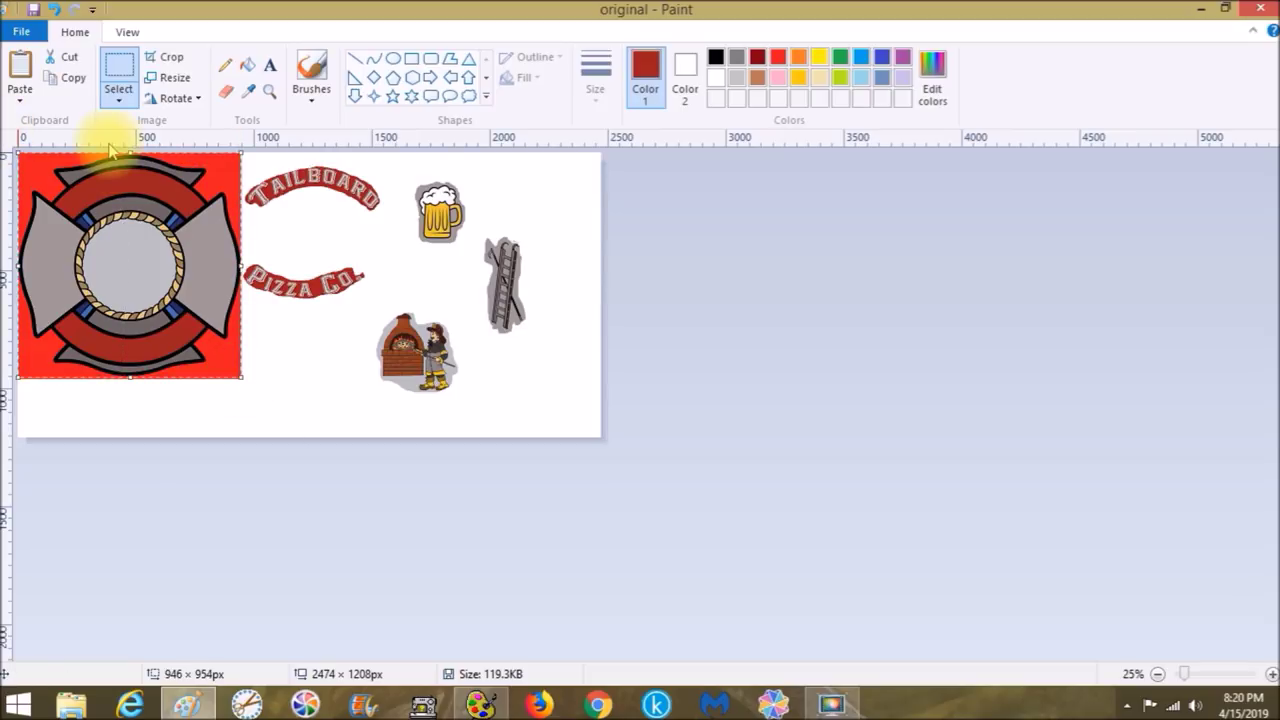
{"action": "right_click", "coordinate": [96, 206]}
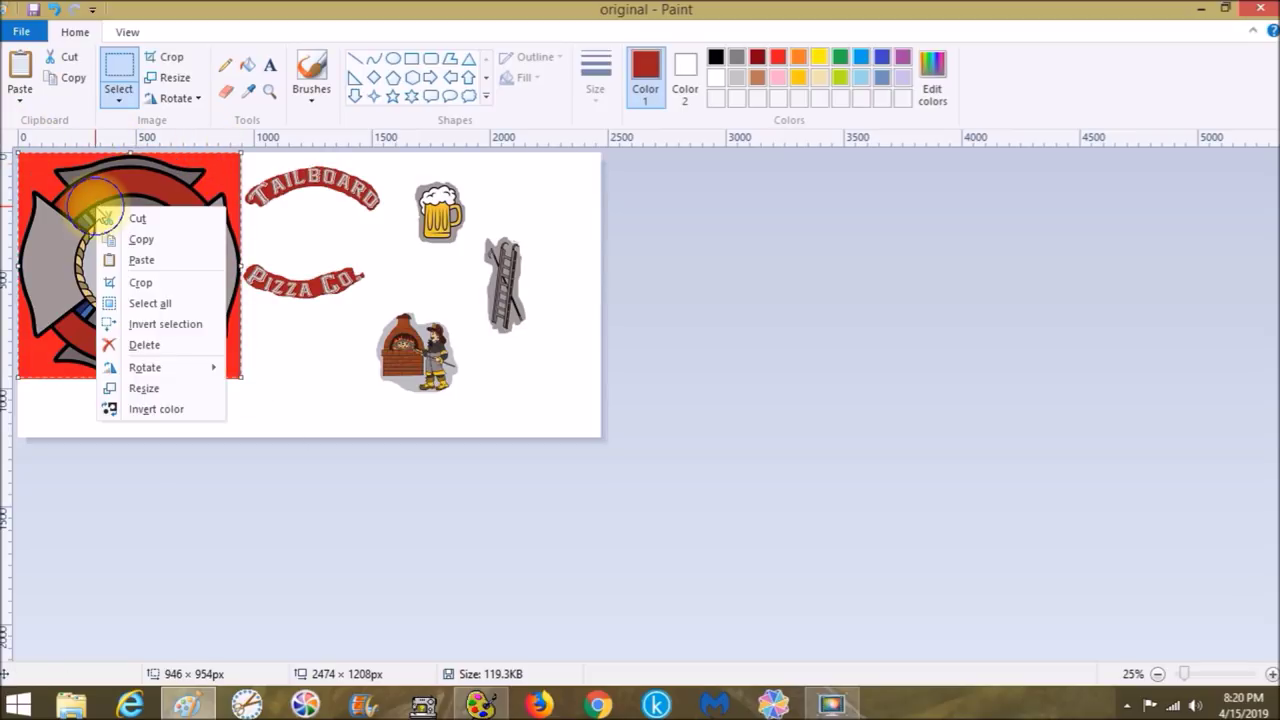
{"action": "left_click", "coordinate": [112, 241]}
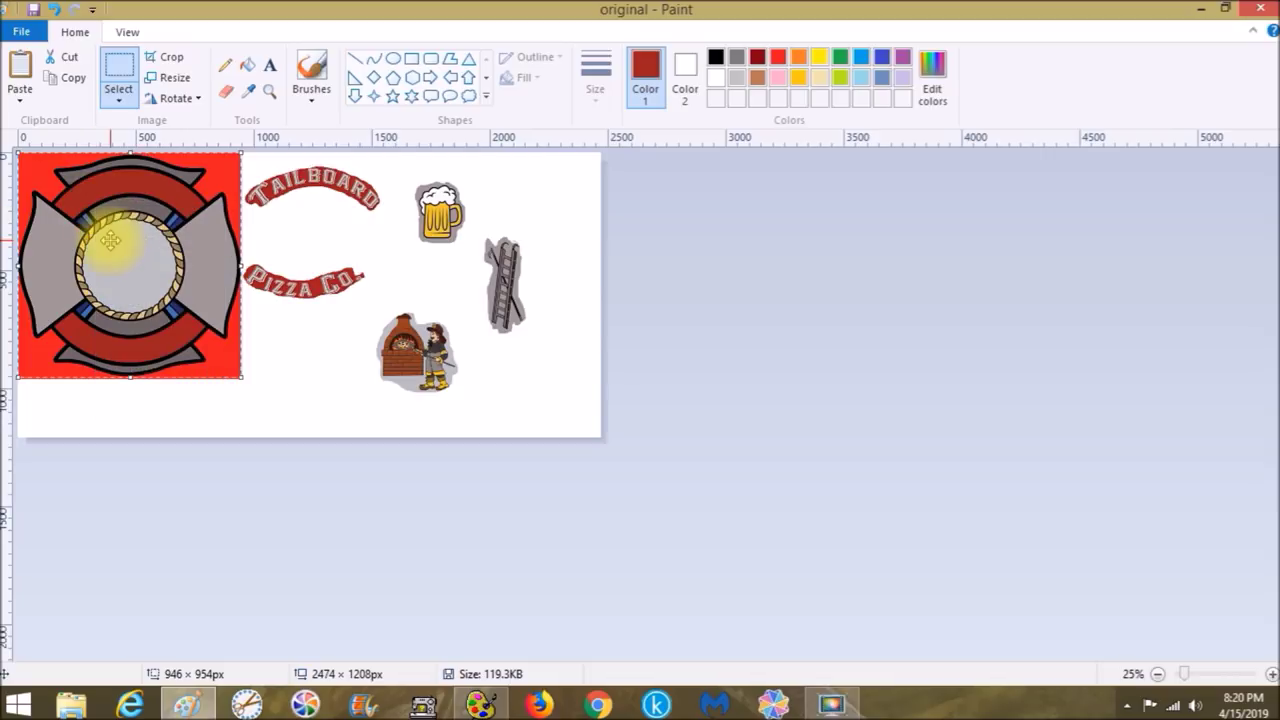
Switch to SewArt and paste the copied badge into the blank canvas.
{"action": "left_click", "coordinate": [480, 704]}
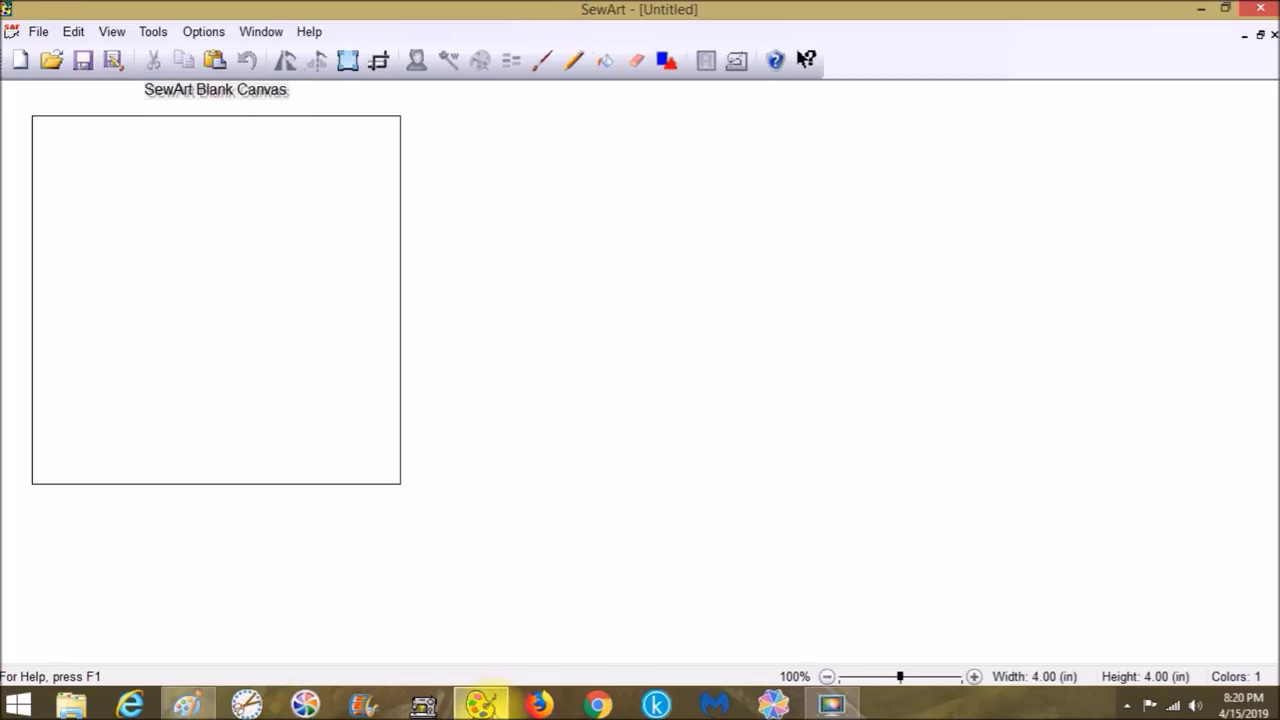
{"action": "left_click", "coordinate": [75, 36]}
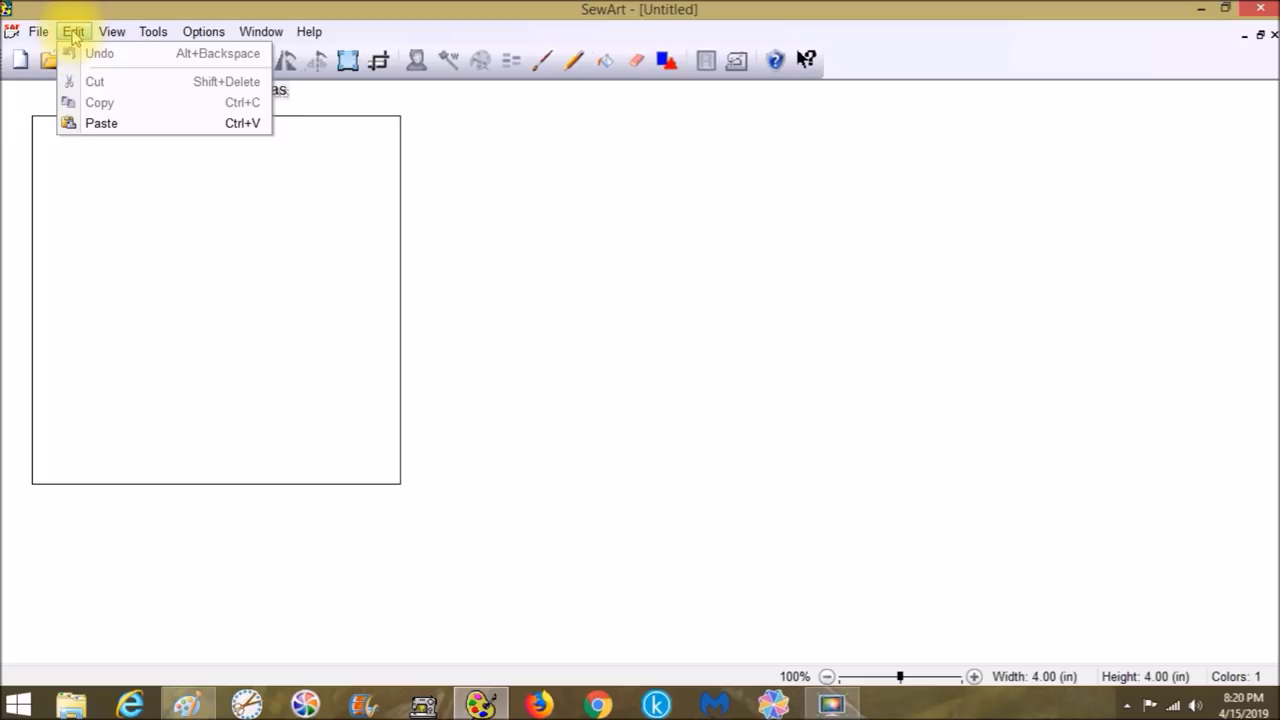
{"action": "left_click", "coordinate": [88, 128]}
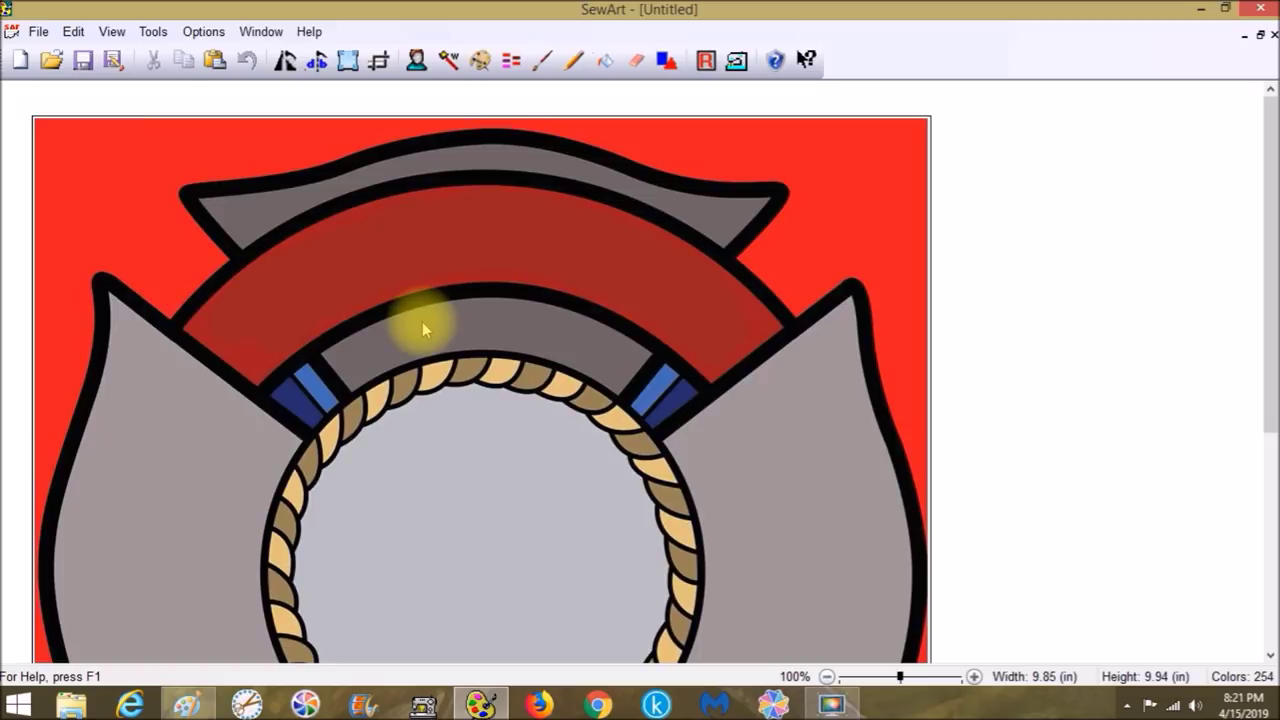
{"action": "left_click", "coordinate": [481, 60]}
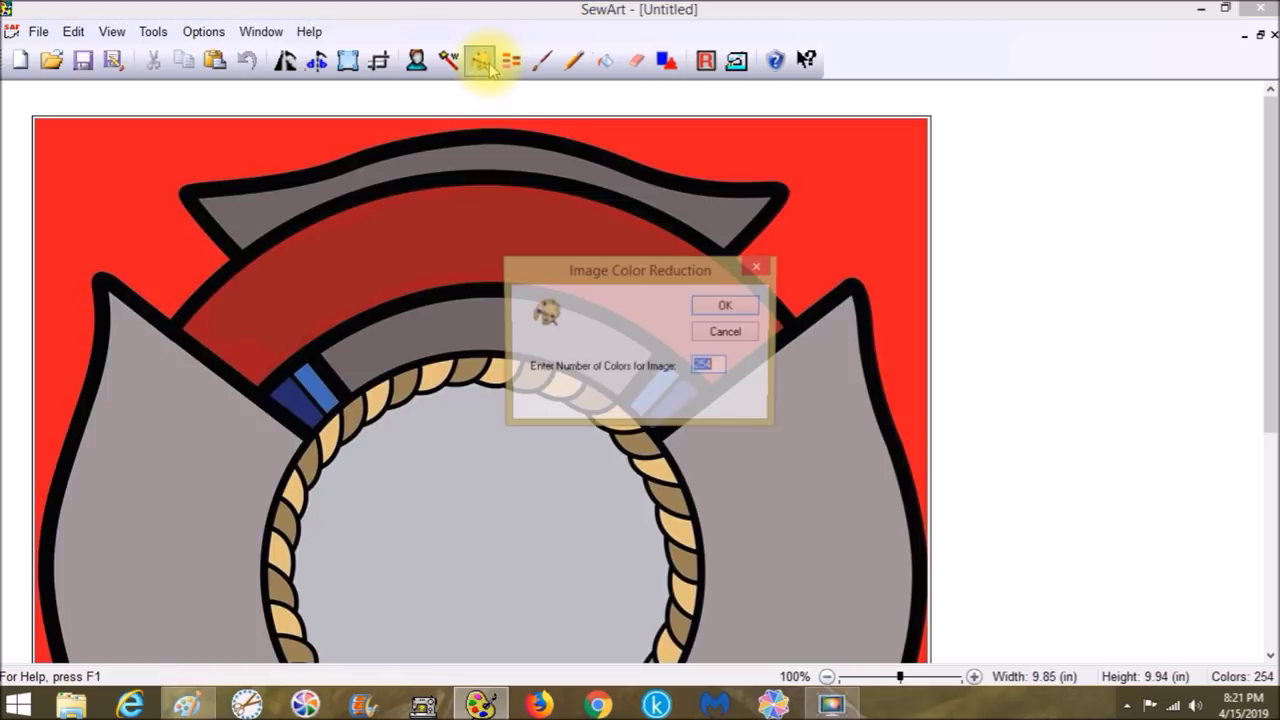
{"action": "left_click", "coordinate": [727, 333]}
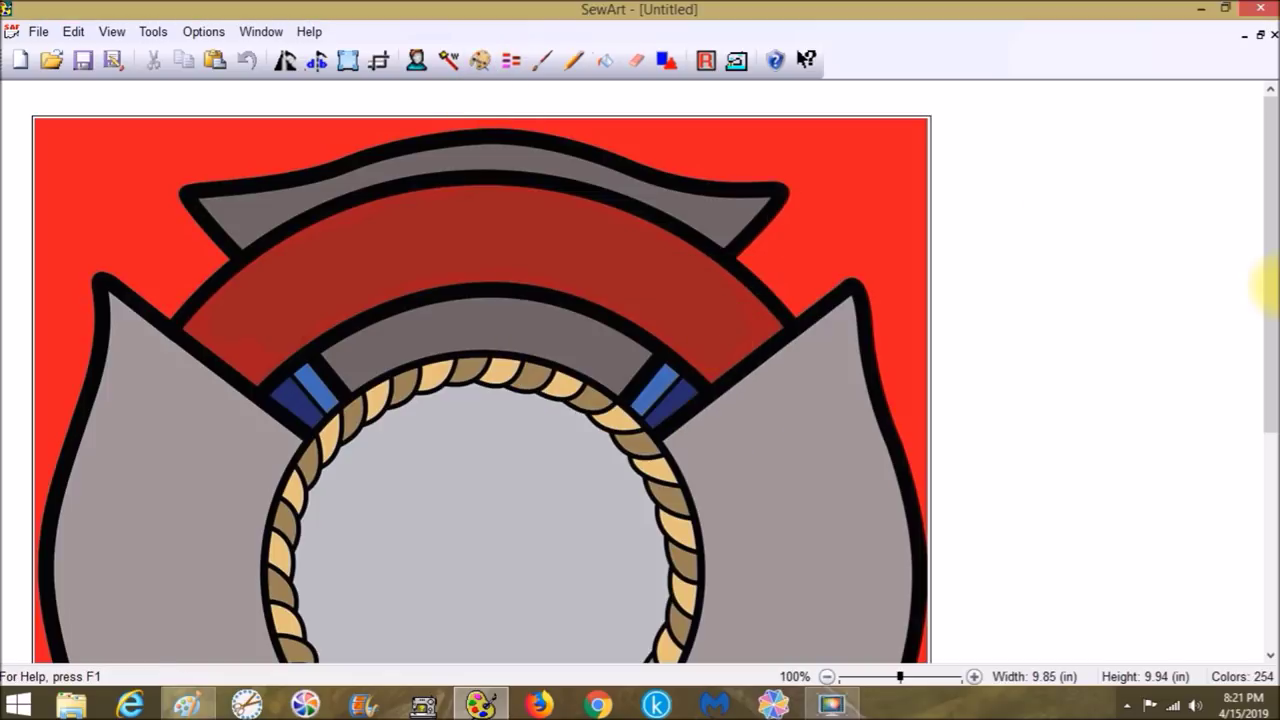
Posterize the badge at 50% despeckle, 40% feature blending and 0% posterization level, and accept 41 colors in Image Color Reduction.
{"action": "left_click_drag", "start_coordinate": [1266, 280], "coordinate": [1268, 420]}
{"action": "left_click", "coordinate": [827, 676]}
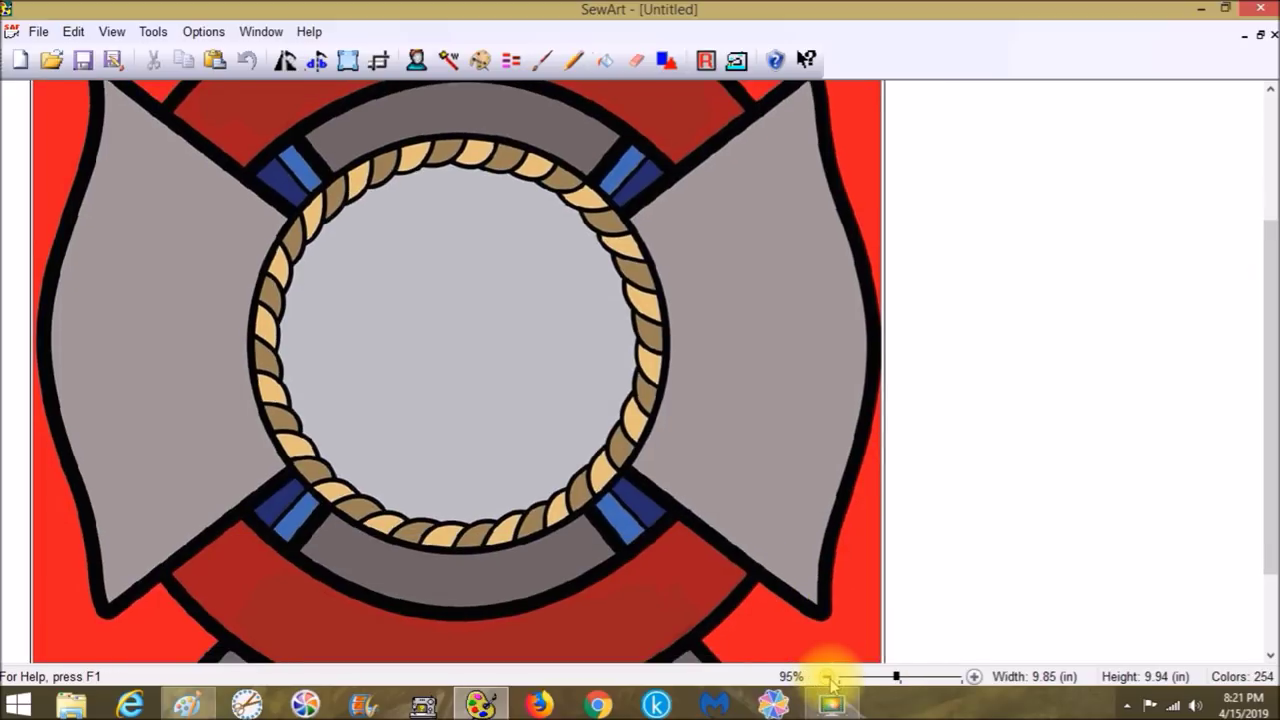
{"action": "left_click", "coordinate": [828, 677]}
{"action": "left_click", "coordinate": [828, 677]}
{"action": "left_click", "coordinate": [828, 677]}
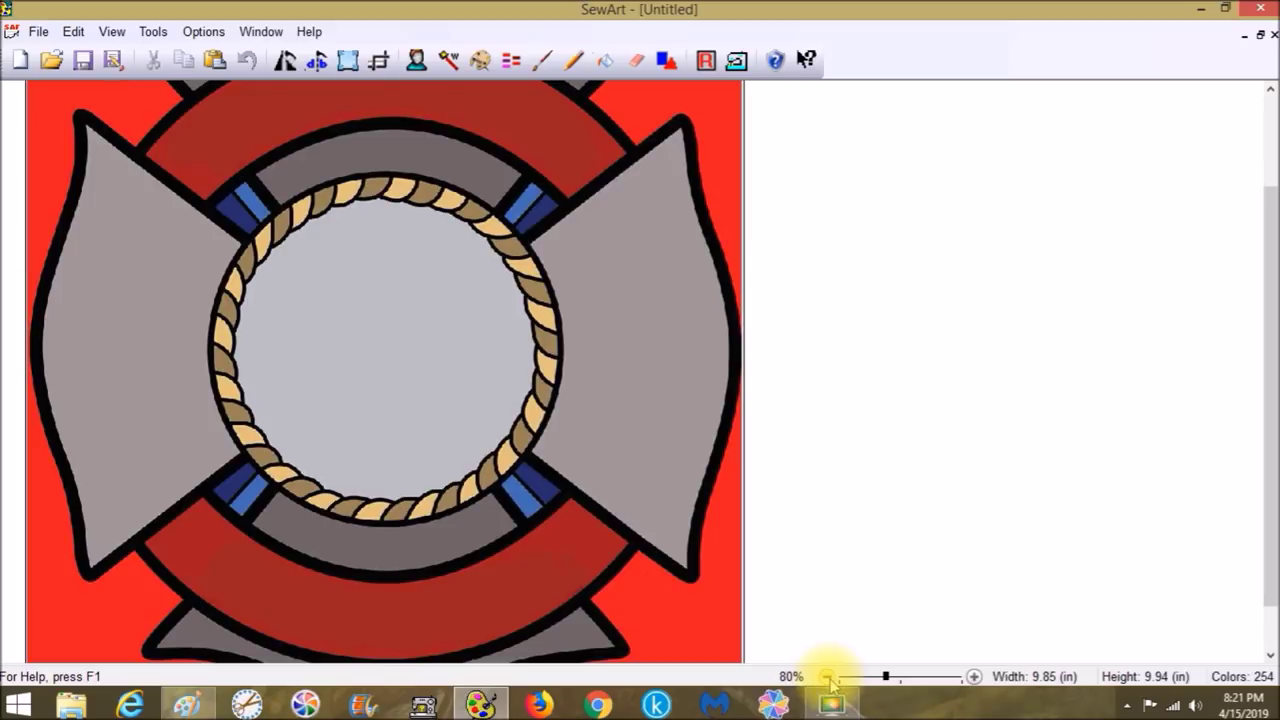
{"action": "left_click", "coordinate": [828, 677]}
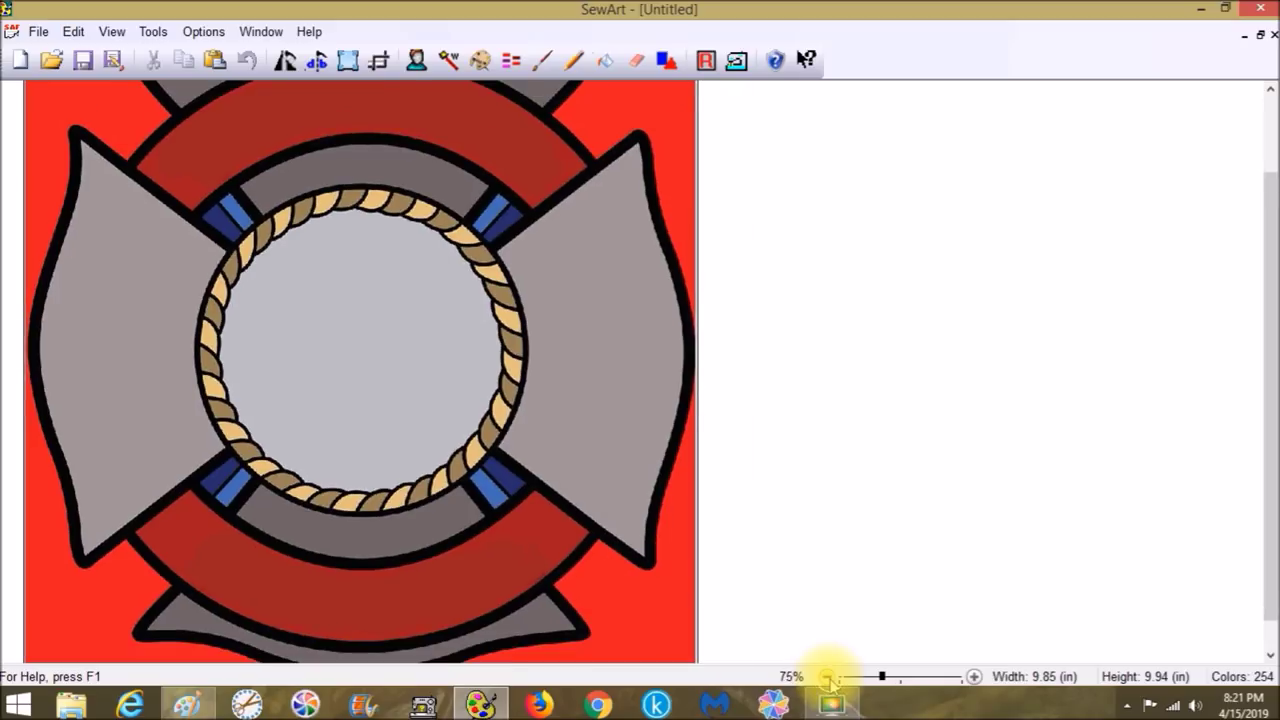
{"action": "left_click", "coordinate": [828, 677]}
{"action": "left_click", "coordinate": [828, 677]}
{"action": "left_click", "coordinate": [828, 677]}
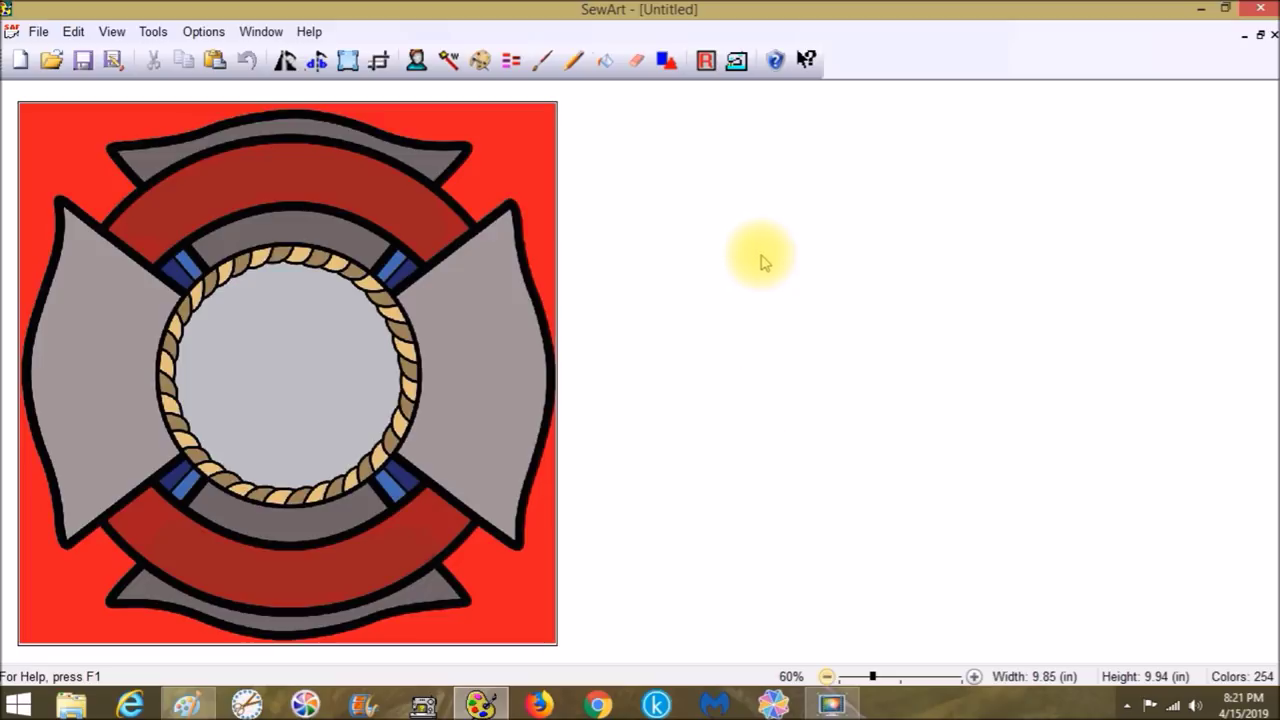
{"action": "left_click", "coordinate": [416, 62]}
{"action": "left_click", "coordinate": [416, 62]}
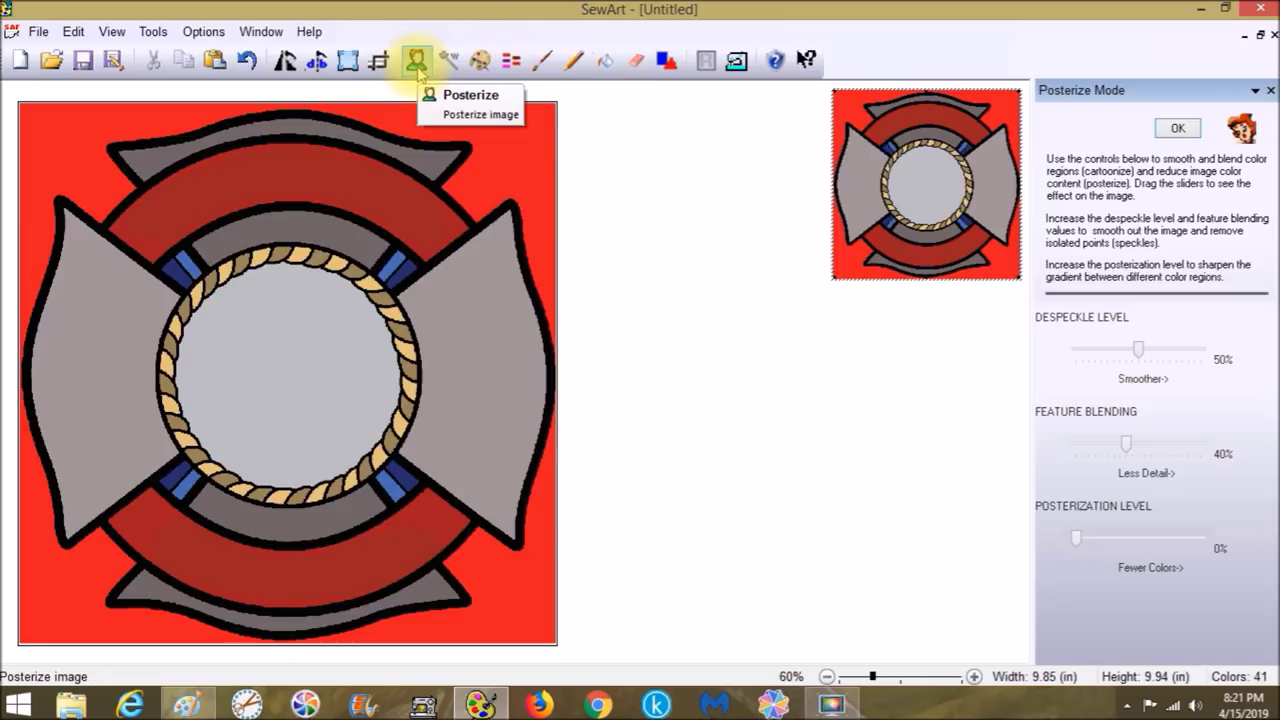
{"action": "left_click", "coordinate": [482, 60]}
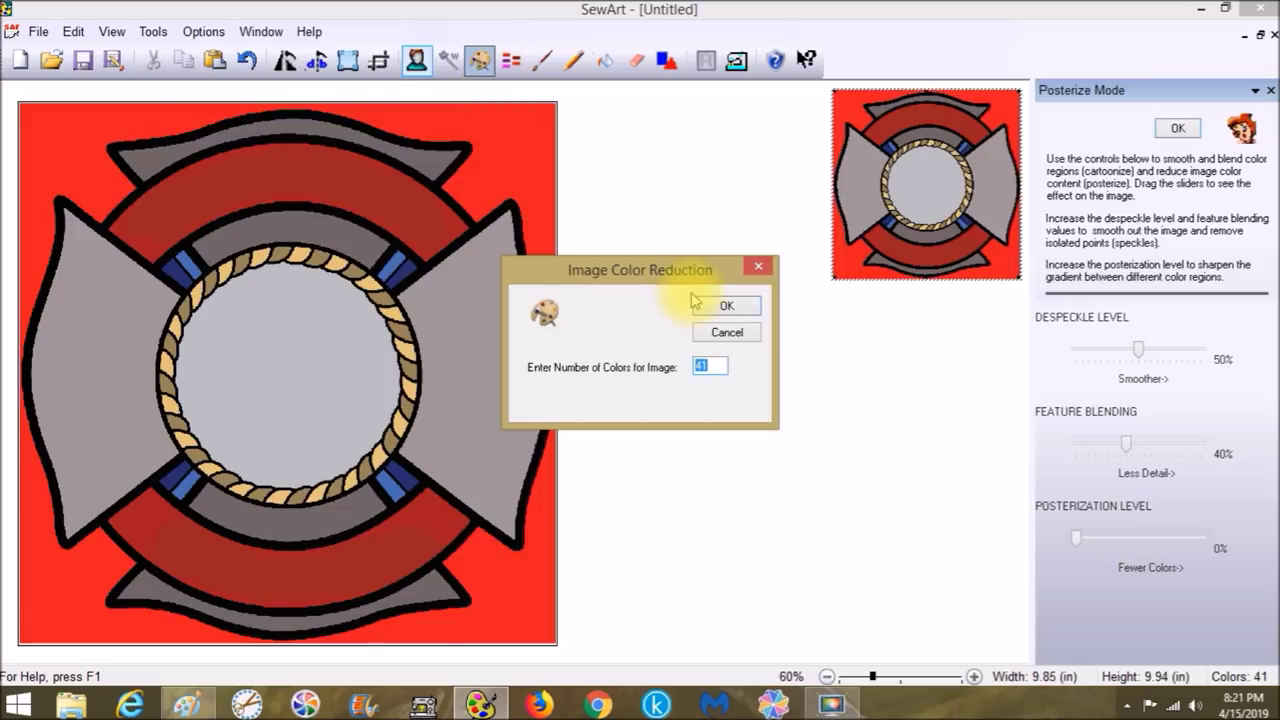
{"action": "left_click", "coordinate": [722, 305]}
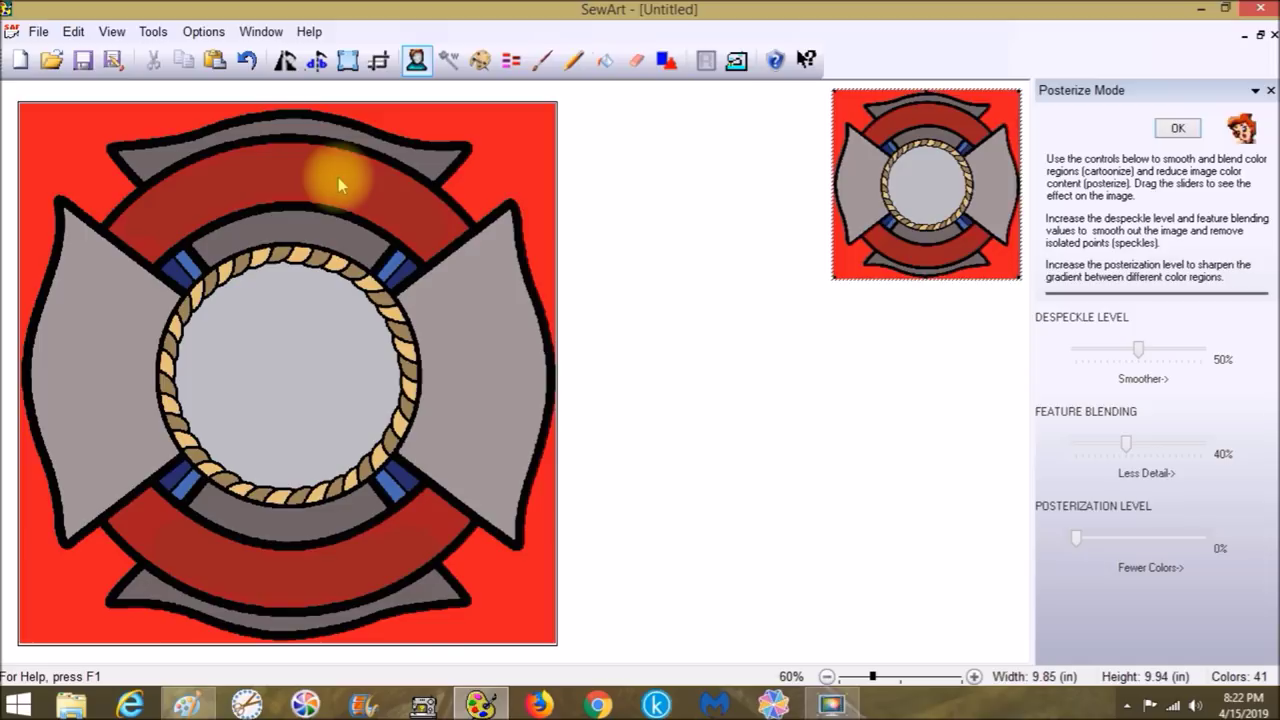
{"action": "left_click", "coordinate": [420, 62]}
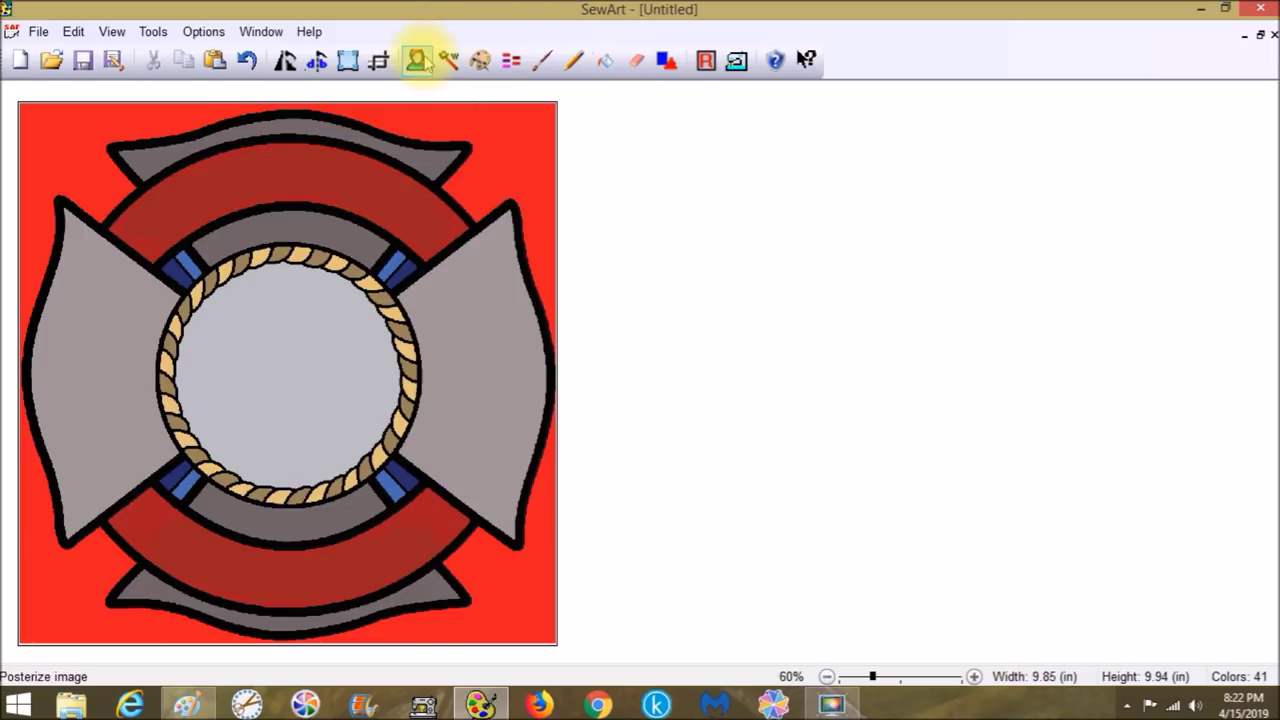
In Merge-Despeckle mode, despeckle all colors below 0.50% image coverage and merge the colors below the same 0.50% threshold.
{"action": "left_click", "coordinate": [518, 68]}
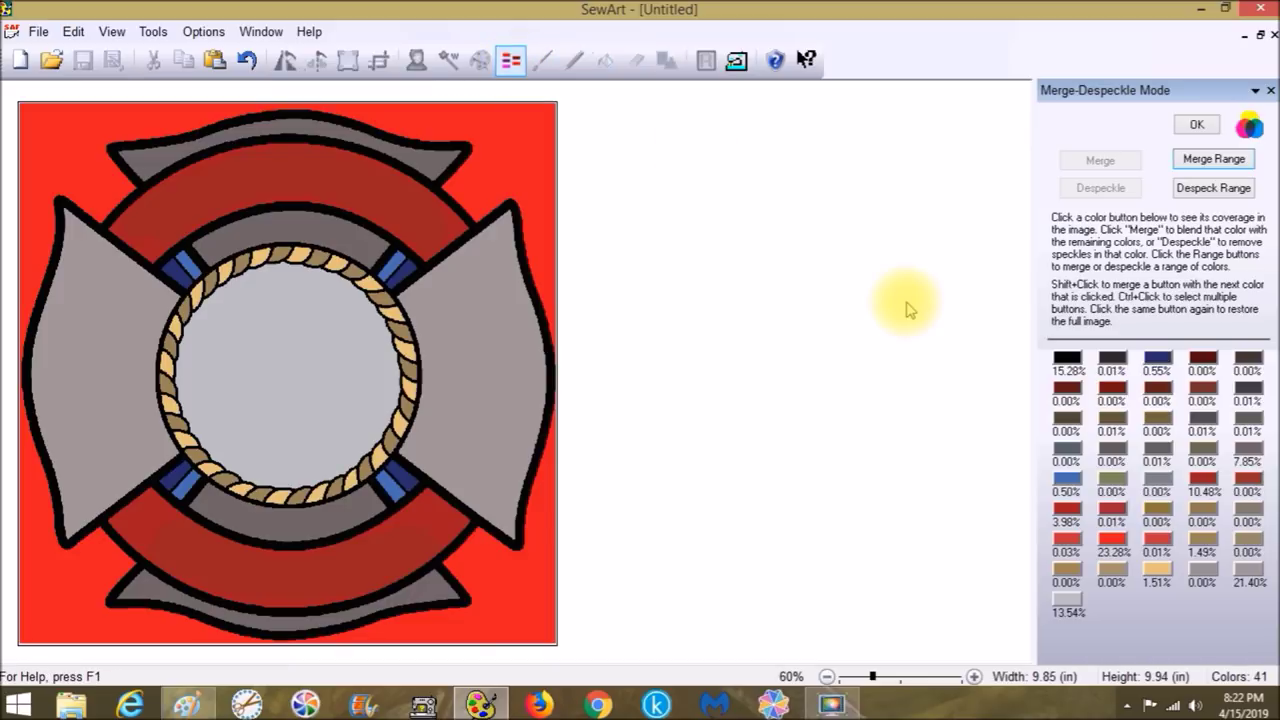
{"action": "left_click", "coordinate": [1122, 390]}
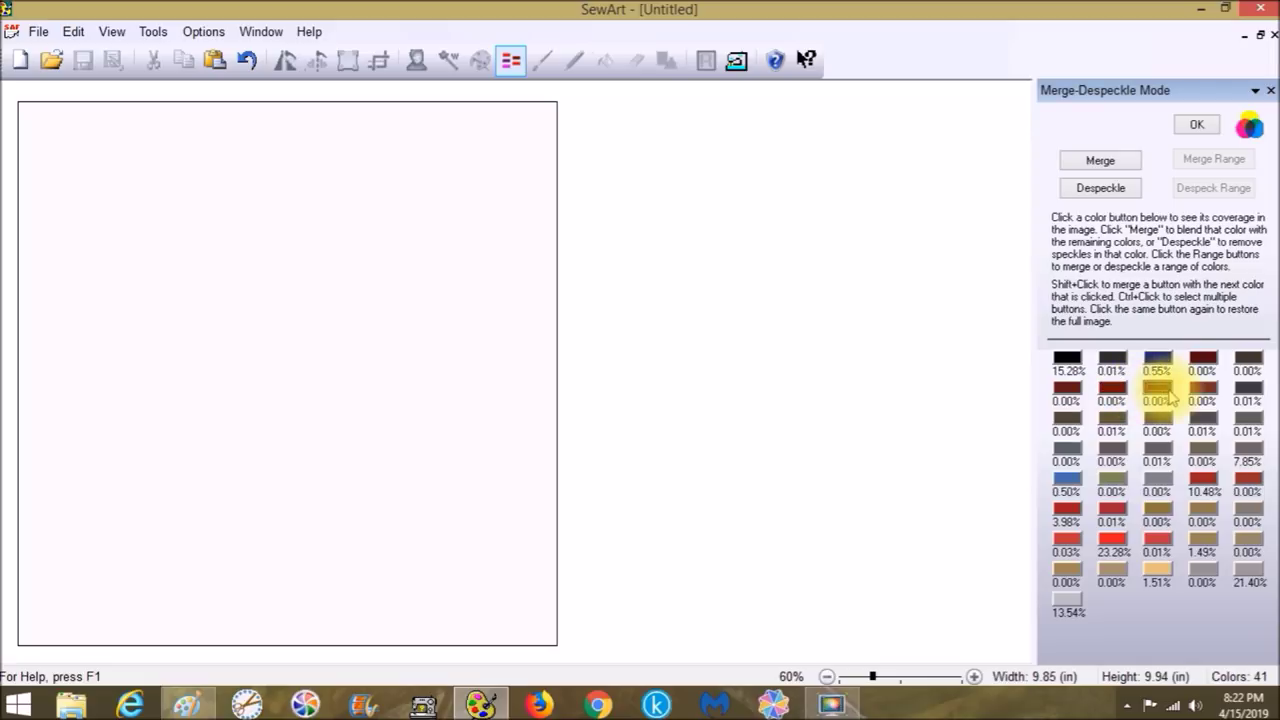
{"action": "left_click", "coordinate": [1201, 393]}
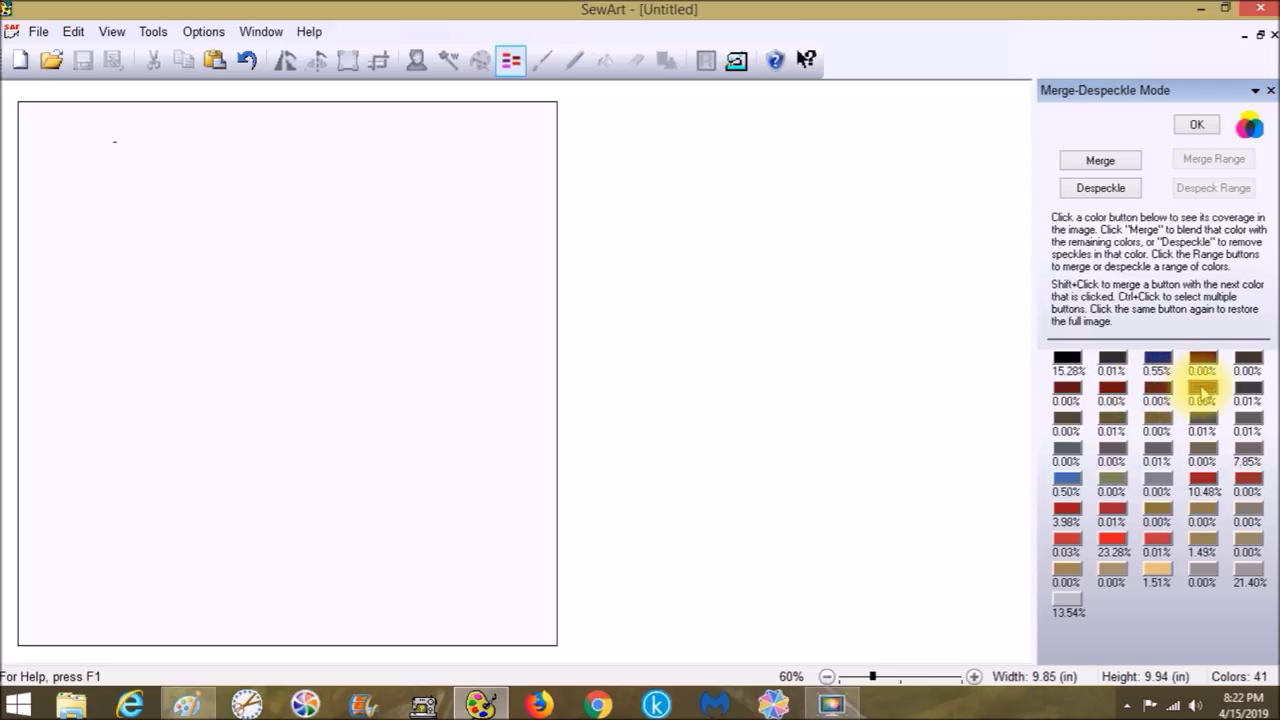
{"action": "left_click", "coordinate": [1201, 392]}
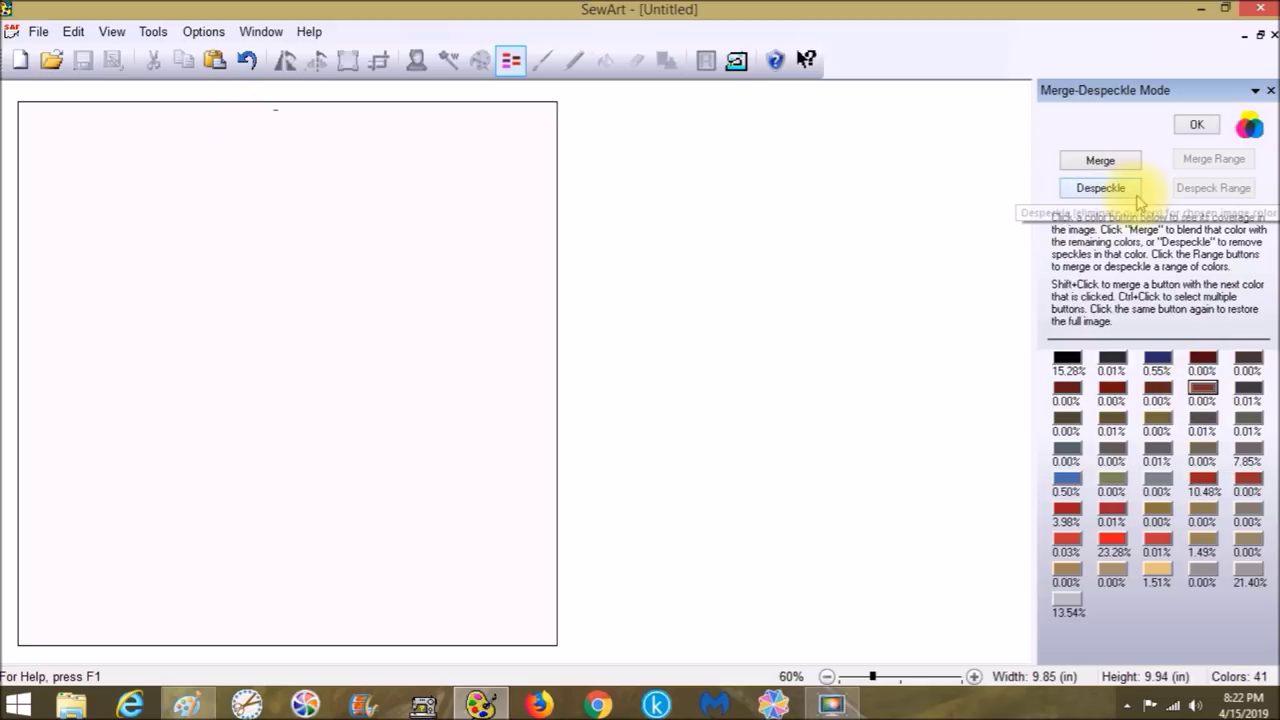
{"action": "left_click", "coordinate": [1204, 389]}
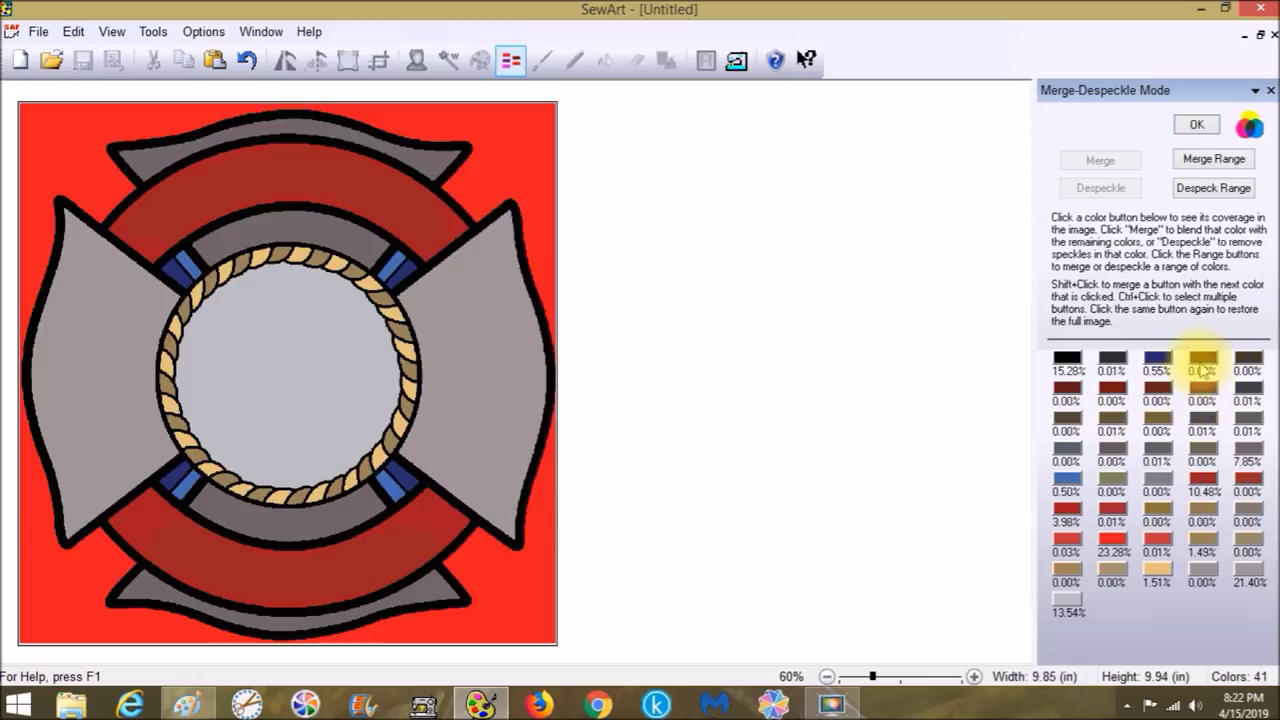
{"action": "left_click", "coordinate": [1210, 190]}
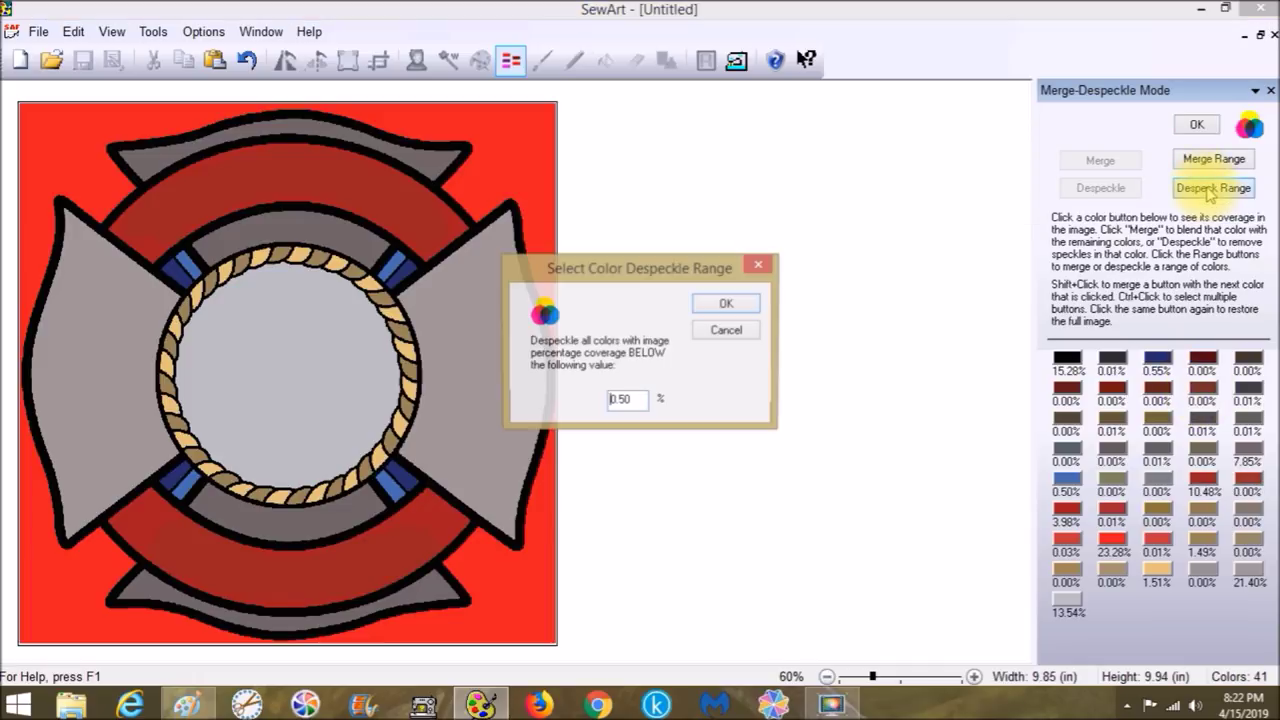
{"action": "left_click", "coordinate": [742, 307]}
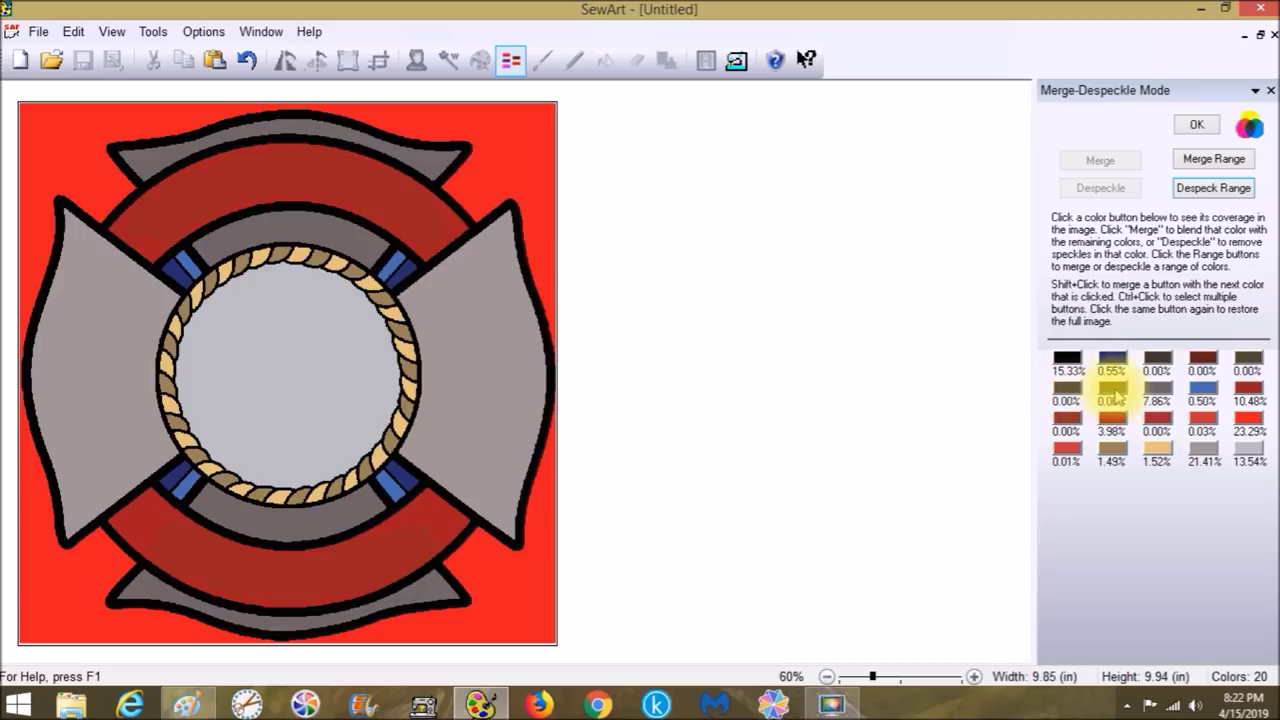
{"action": "left_click", "coordinate": [1208, 162]}
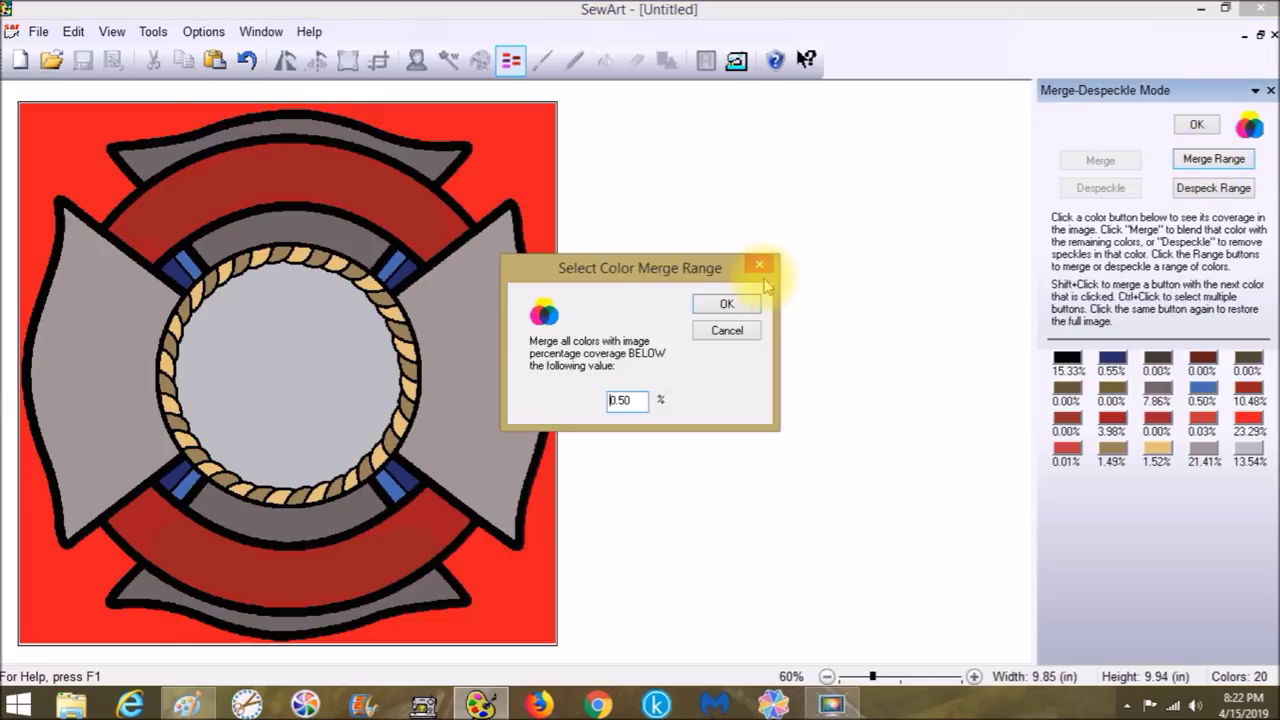
{"action": "left_click", "coordinate": [731, 300]}
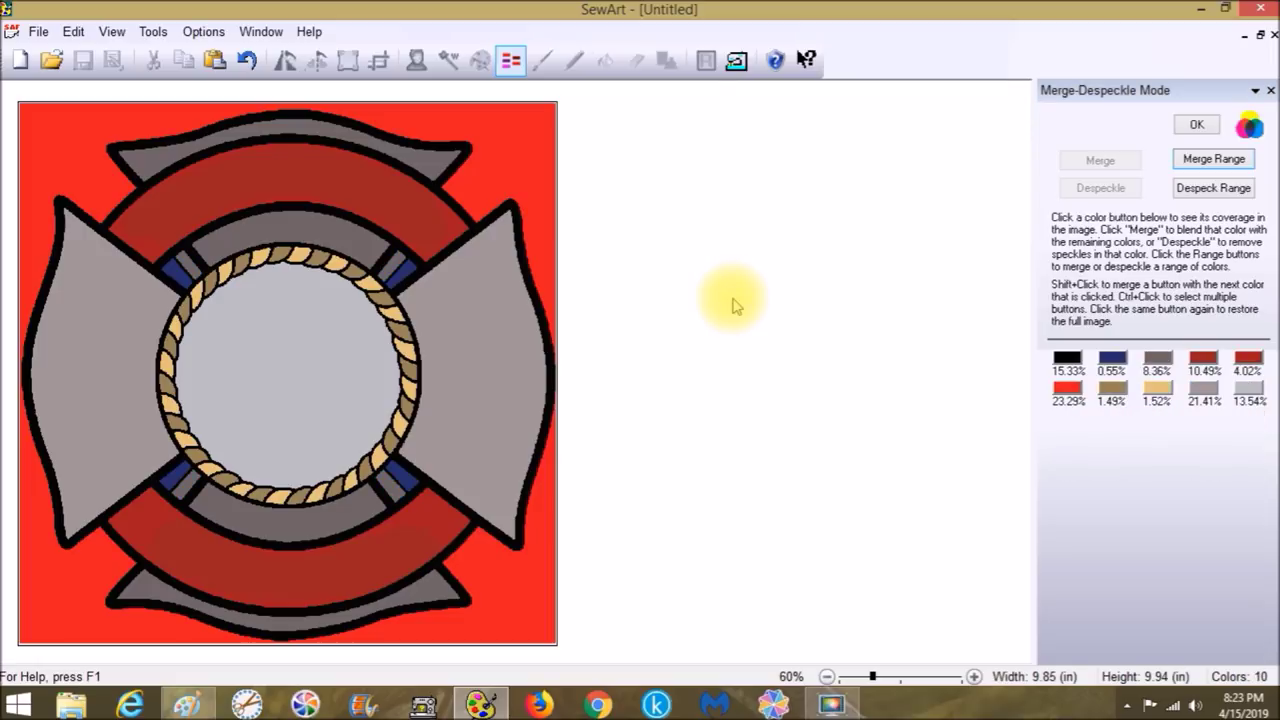
Preview the coverage of the greys and tans separately and despeckle the darker tan of the rope border.
{"action": "left_click", "coordinate": [1249, 390]}
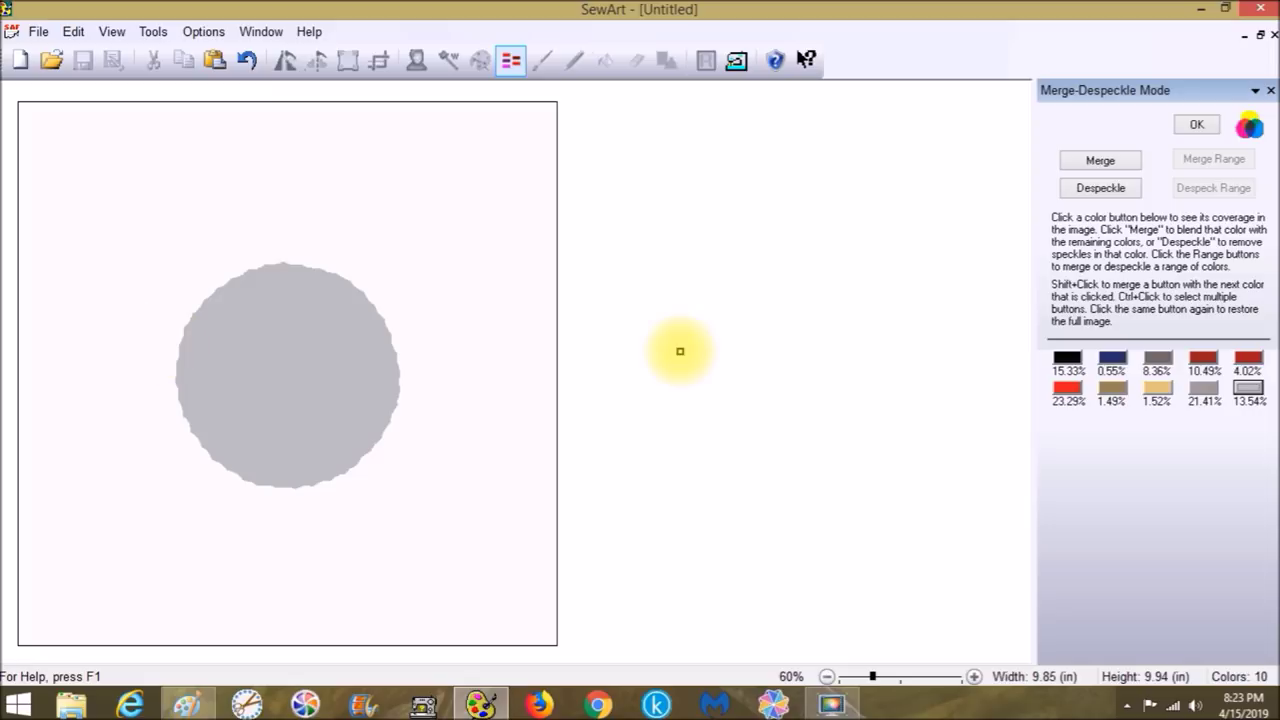
{"action": "left_click", "coordinate": [1206, 396]}
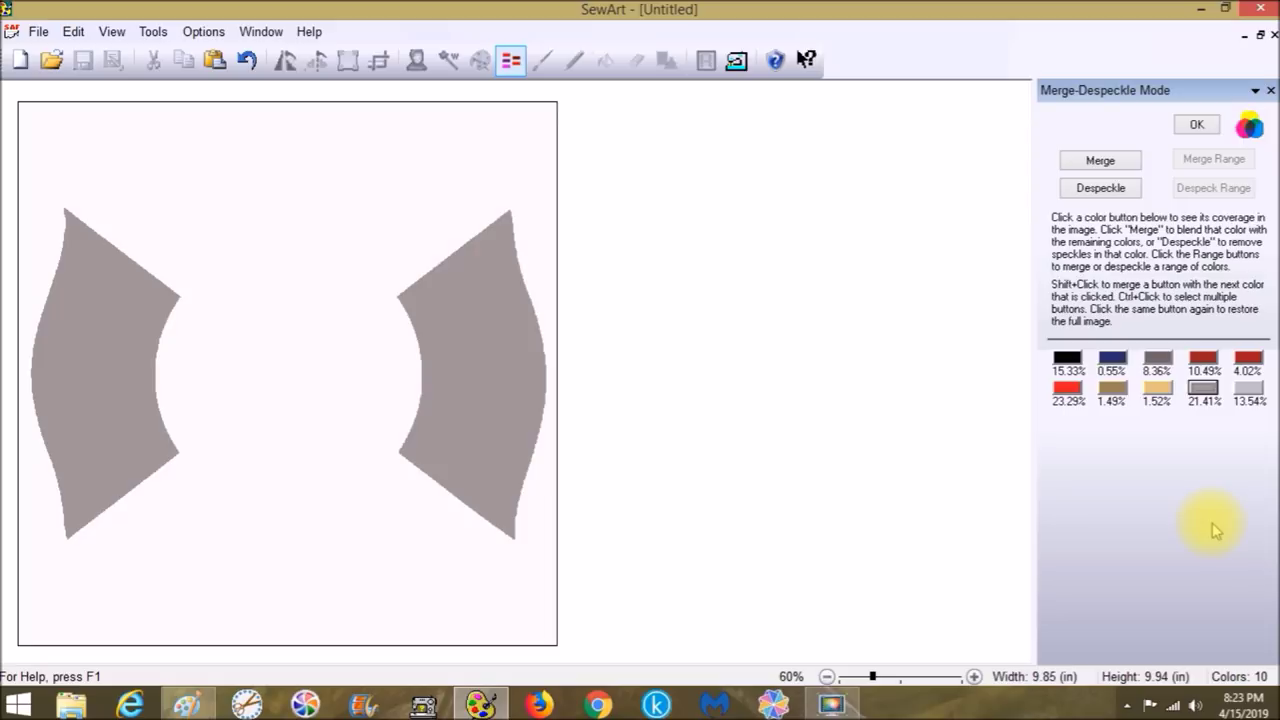
{"action": "left_click", "coordinate": [1157, 389]}
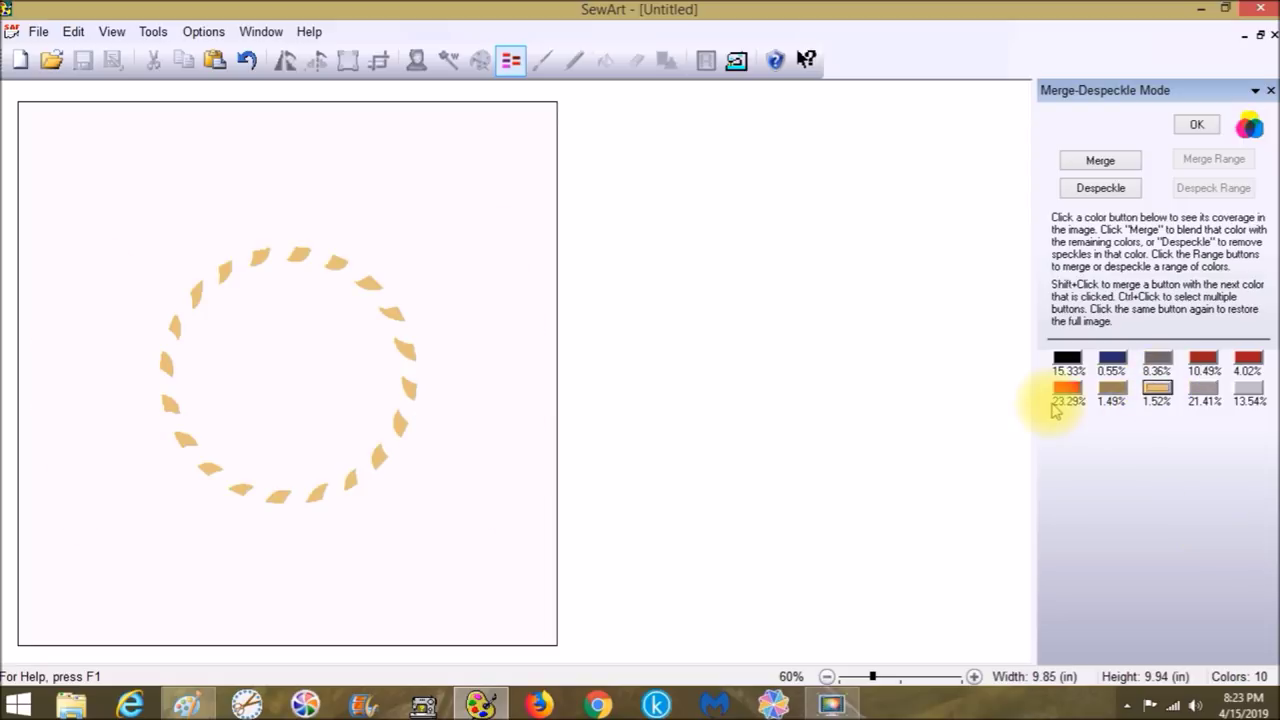
{"action": "left_click", "coordinate": [1107, 390]}
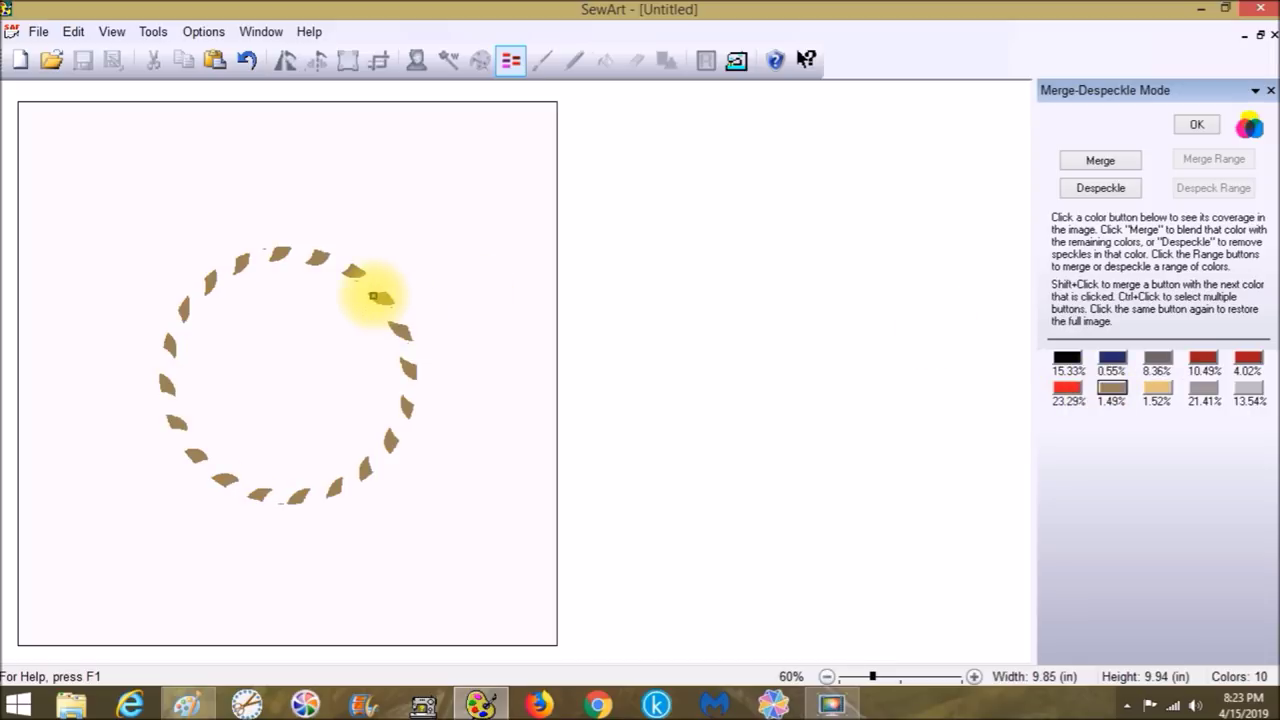
{"action": "left_click", "coordinate": [1088, 195]}
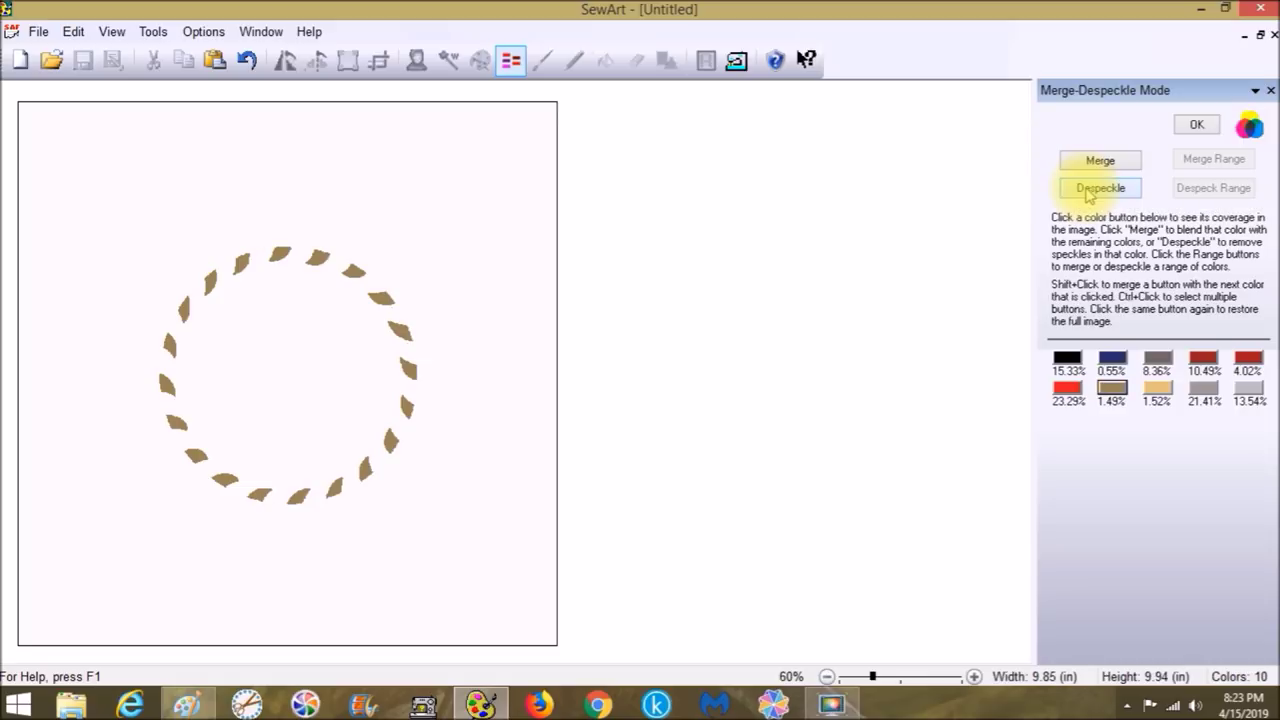
Isolate the bright red background color to examine its coverage for stray specks.
{"action": "left_click", "coordinate": [1068, 390]}
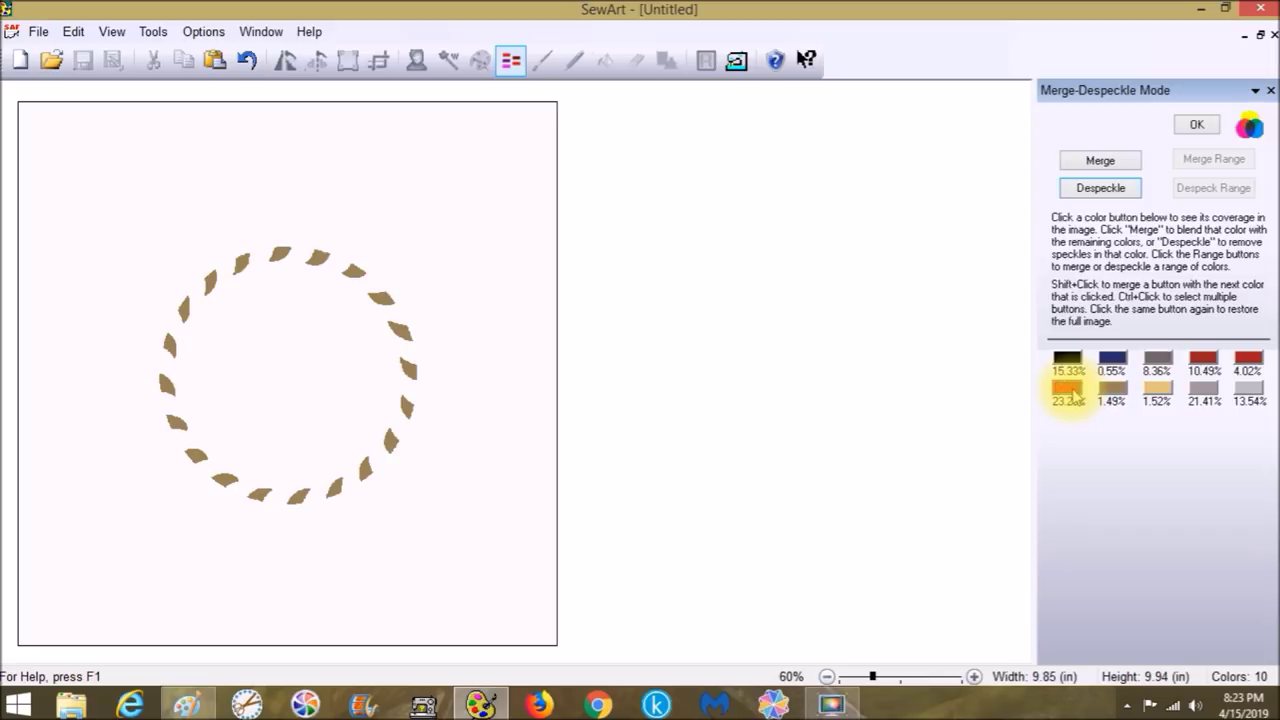
{"action": "left_click", "coordinate": [1070, 392]}
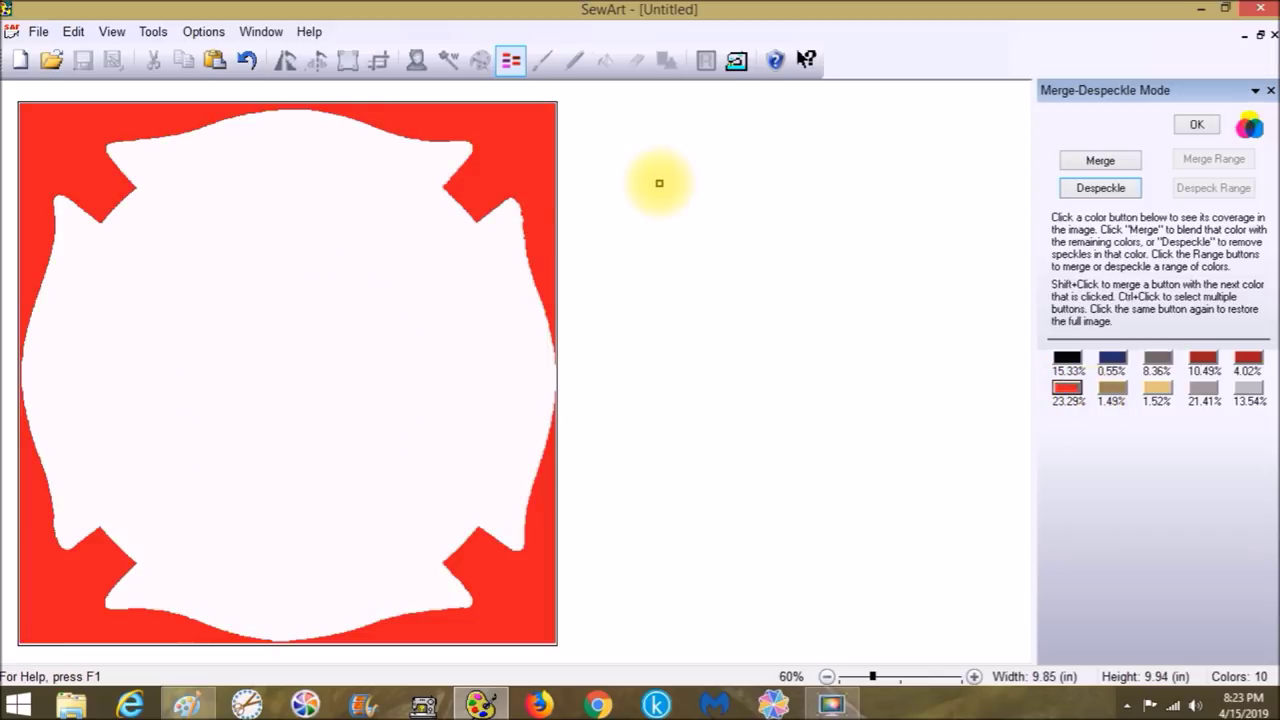